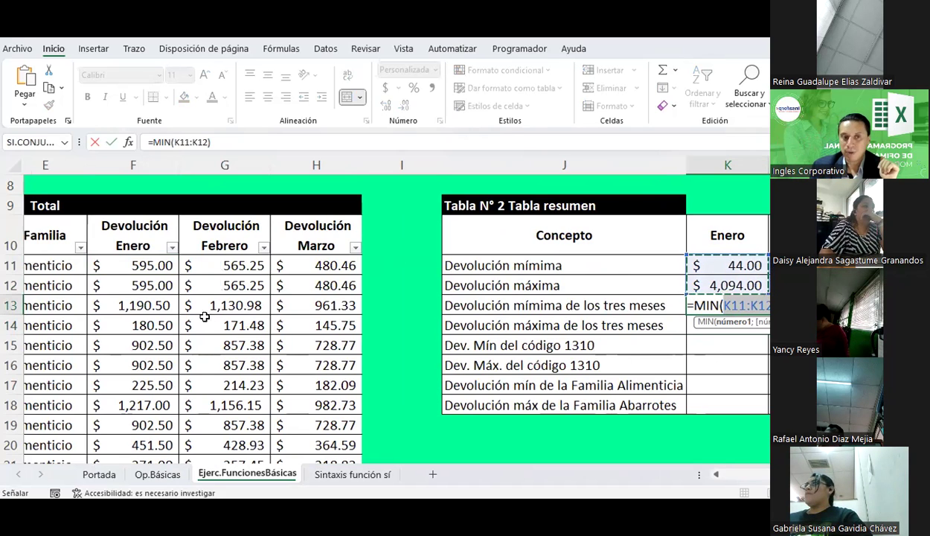
# Calculate the three-month minimum return in K13 with MIN over F11:H310, and check the formula against the returns table.
pyautogui.moveTo(148, 266); pyautogui.dragTo(312, 259)
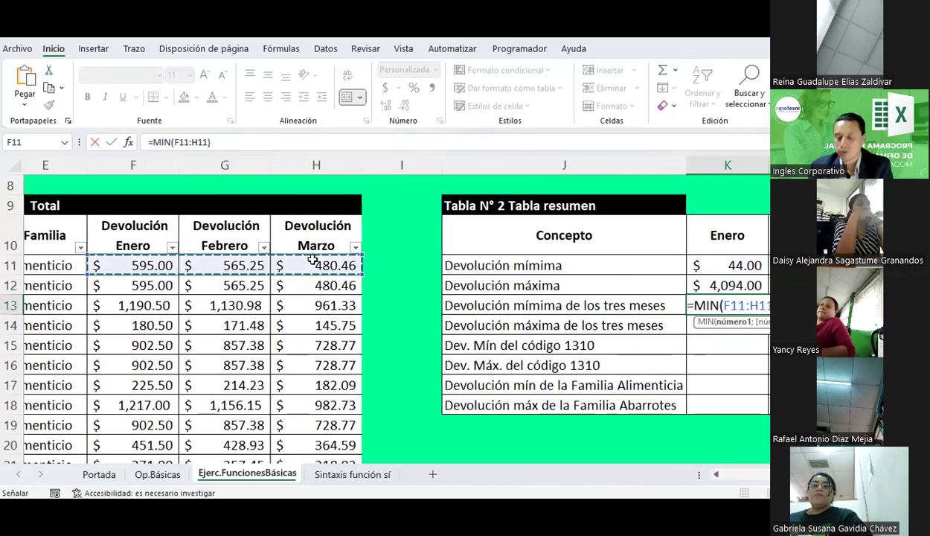
pyautogui.hotkey('ctrl', 'shift', 'Down')
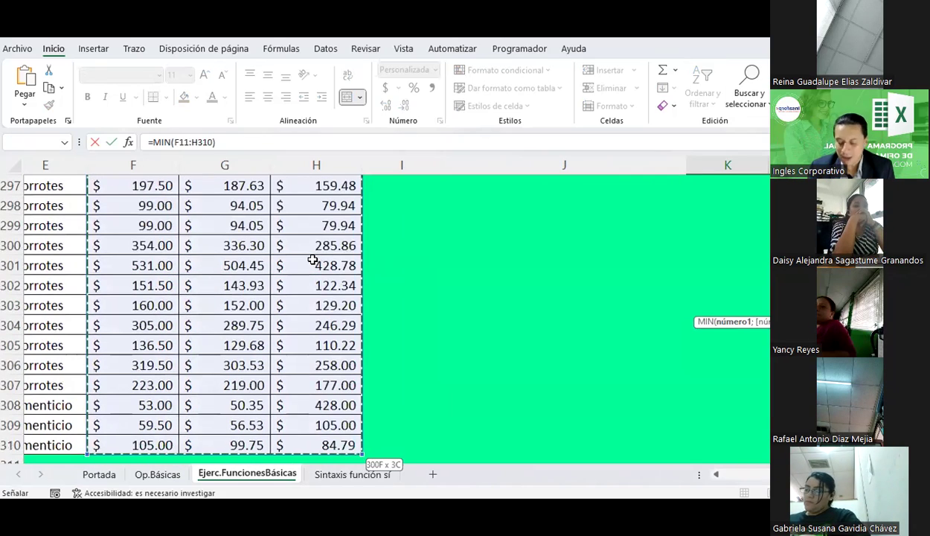
pyautogui.press('Return')
pyautogui.scroll(3, 681, 308)
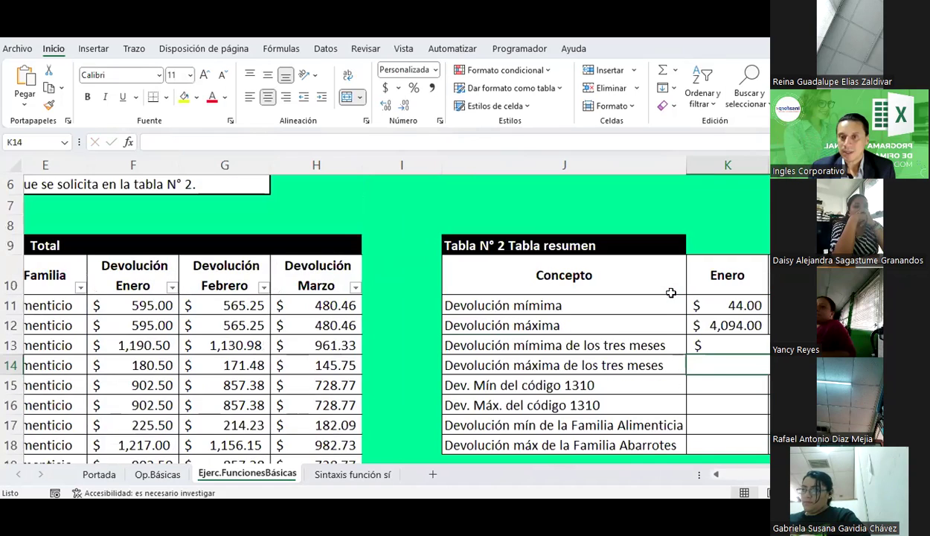
pyautogui.hscroll(2, 394, 342)
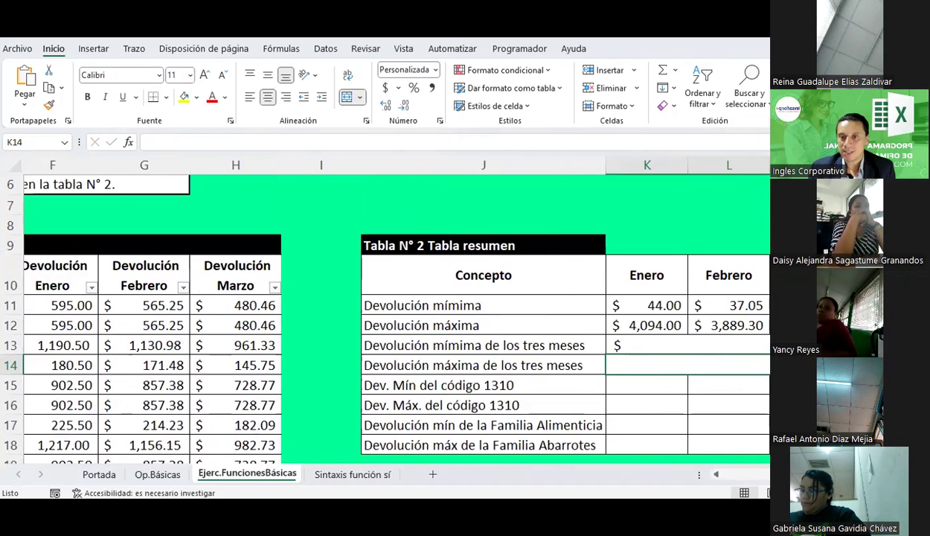
pyautogui.press('Up')
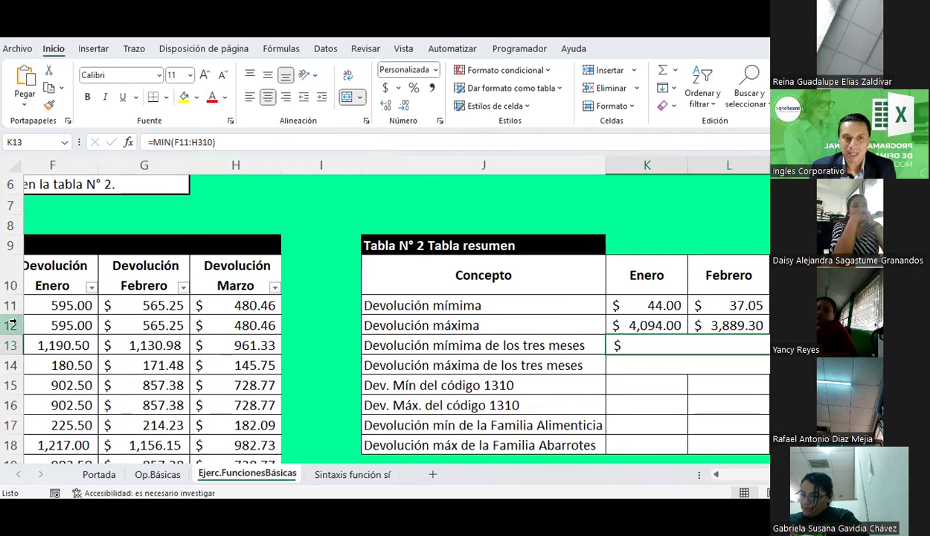
pyautogui.click(58, 307)
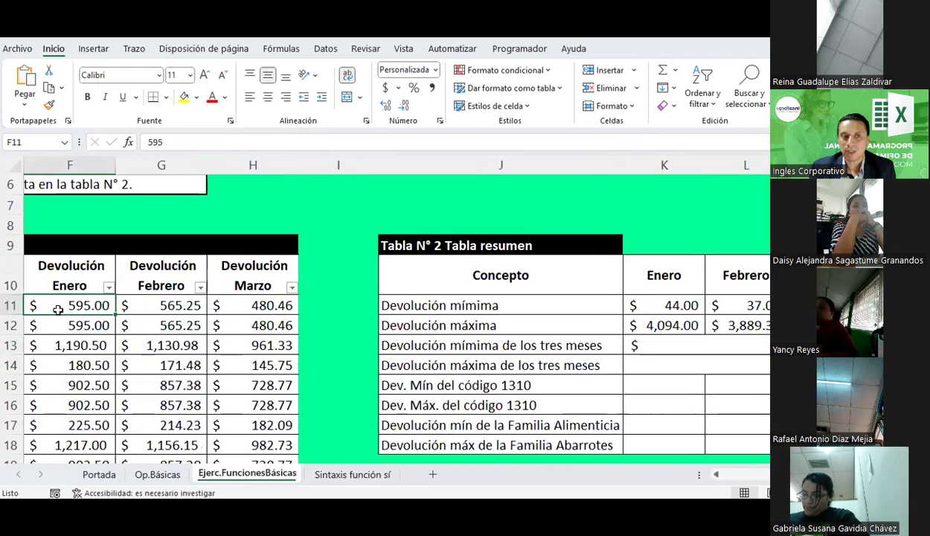
pyautogui.click(664, 345)
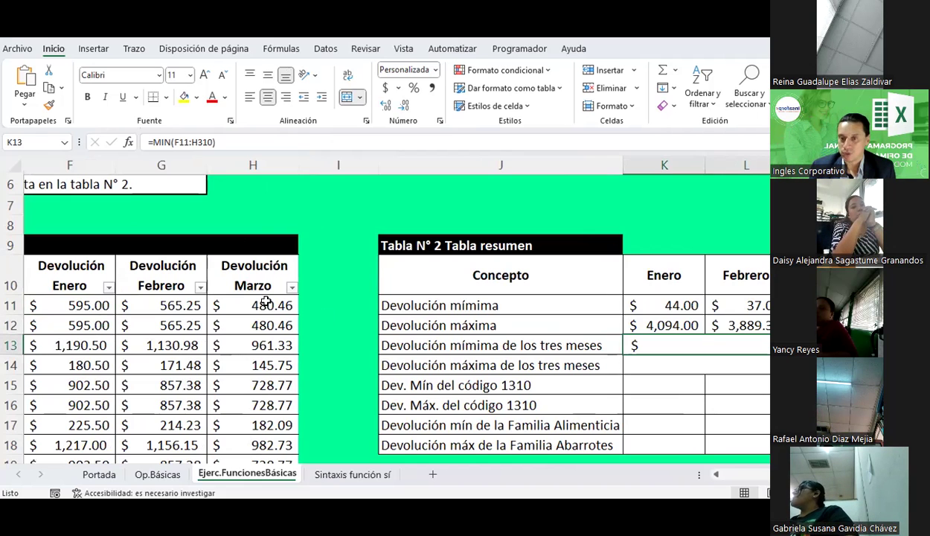
pyautogui.hscroll(2, 266, 300)
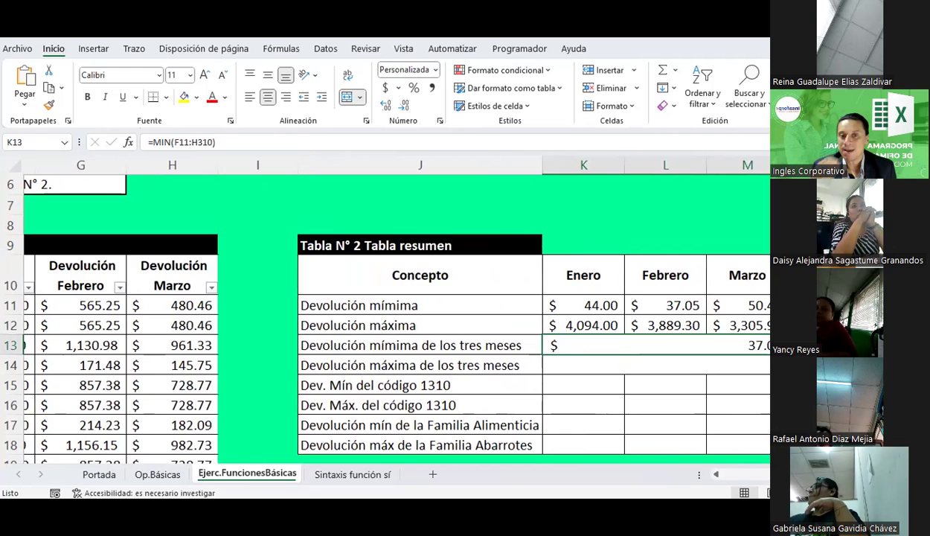
pyautogui.hscroll(2, 394, 312)
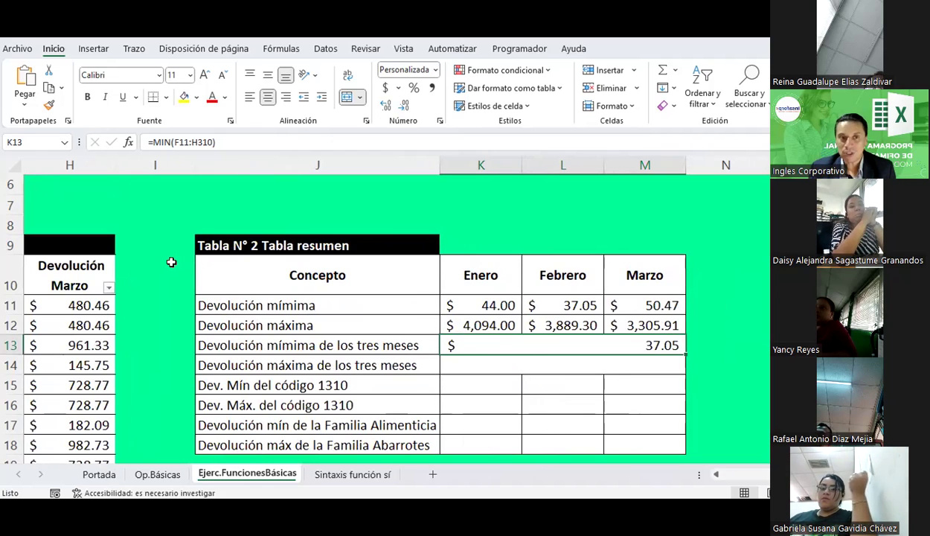
# Copy the text of K13's MIN formula into K14 and change its function to MAX, keeping the range F11:H310.
pyautogui.press('F2')
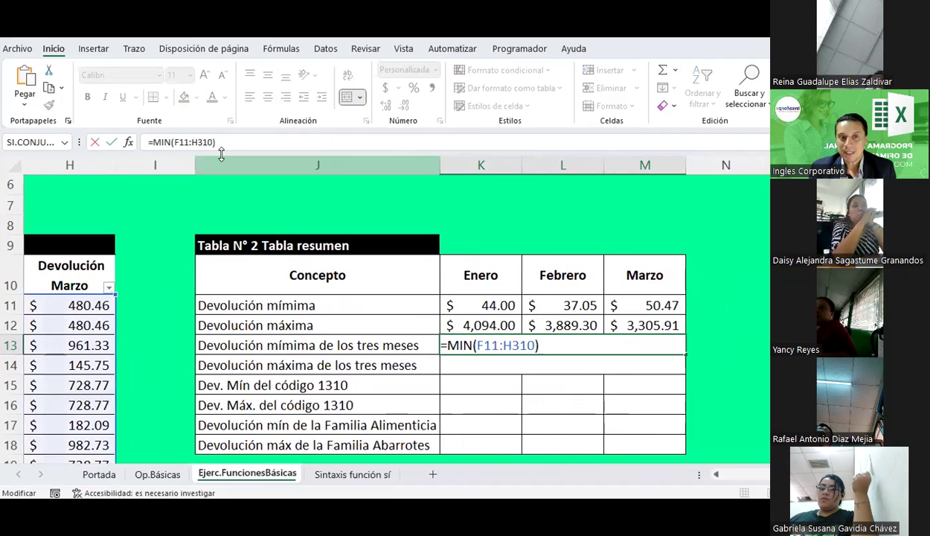
pyautogui.moveTo(215, 142); pyautogui.dragTo(135, 135)
pyautogui.hotkey('ctrl', 'c')
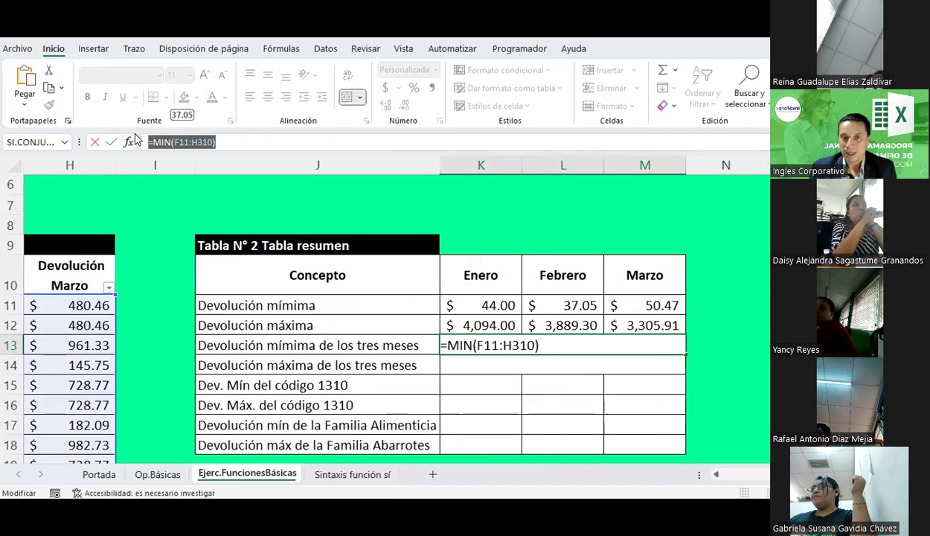
pyautogui.press('Return')
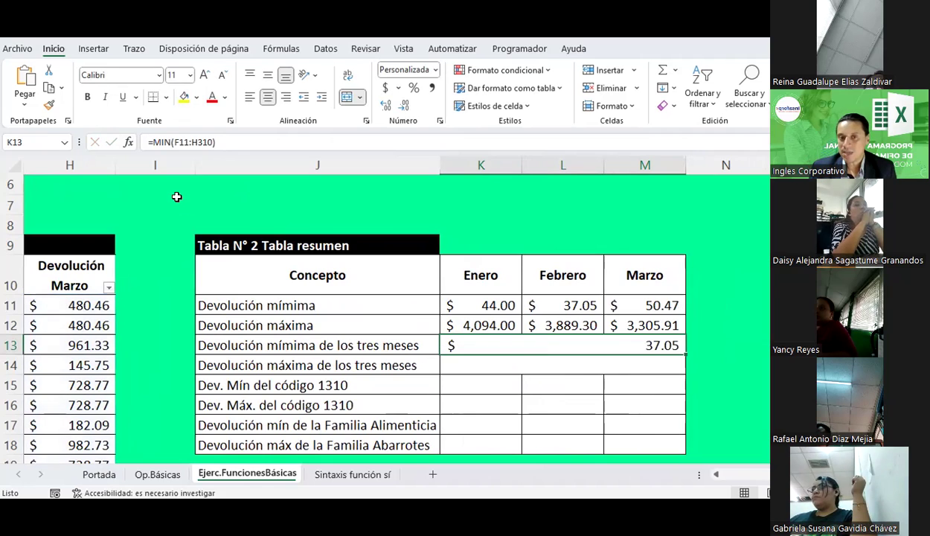
pyautogui.click(461, 365)
pyautogui.write('=')
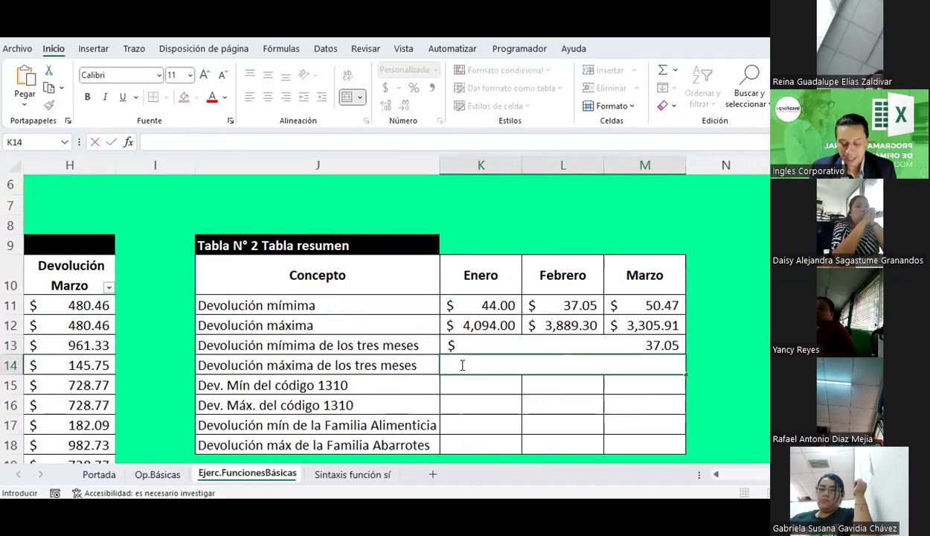
pyautogui.hotkey('ctrl', 'v')
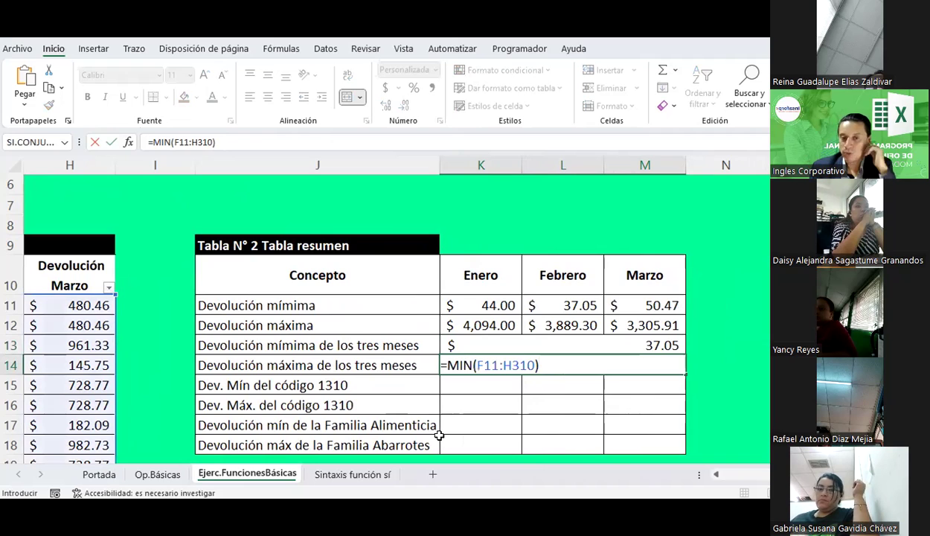
pyautogui.doubleClick(460, 364)
pyautogui.write('Max')
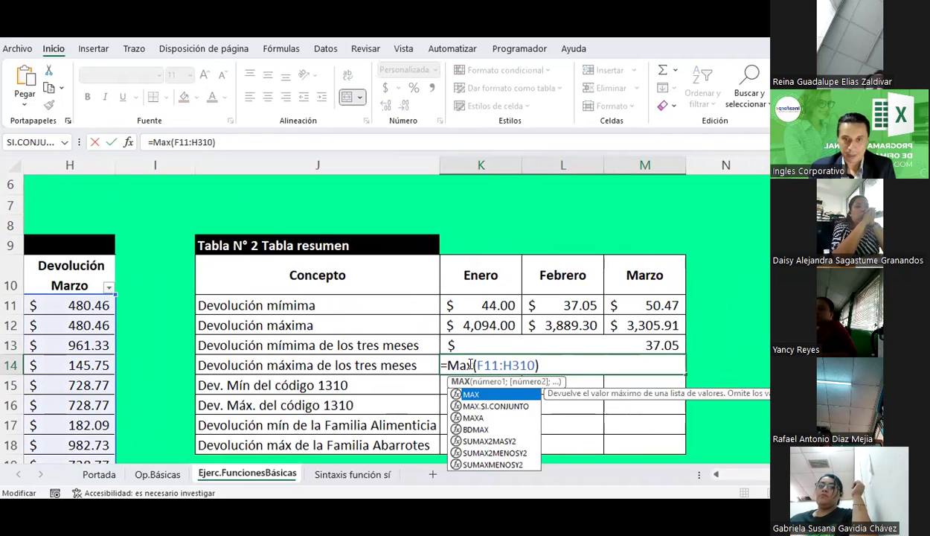
pyautogui.press('Return')
pyautogui.click(469, 361)
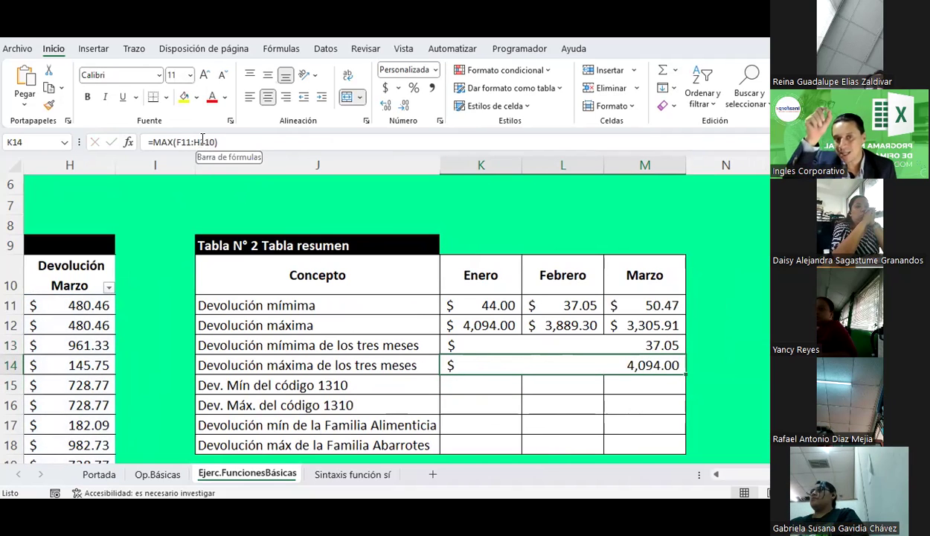
# Try filling K13's formula down into K14, check its range, and undo the last two entries in K14.
pyautogui.click(676, 345)
pyautogui.moveTo(685, 356); pyautogui.dragTo(685, 366)
pyautogui.click(647, 361)
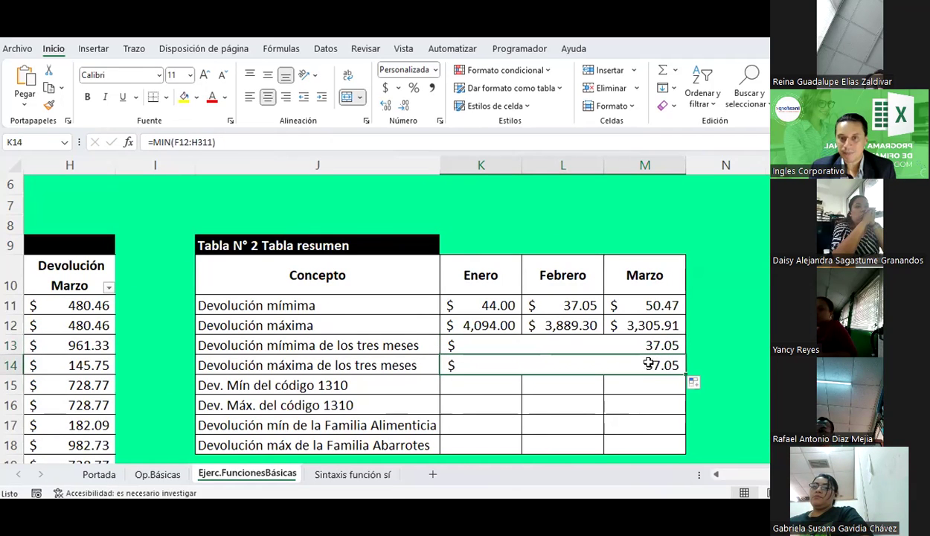
pyautogui.click(592, 345)
pyautogui.click(595, 365)
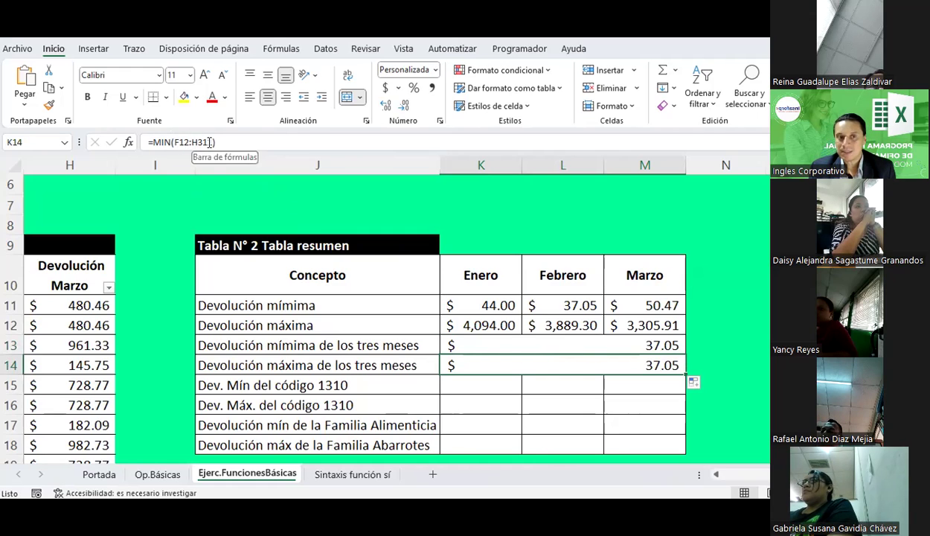
pyautogui.hotkey('ctrl', 'z')
pyautogui.hotkey('ctrl', 'z')
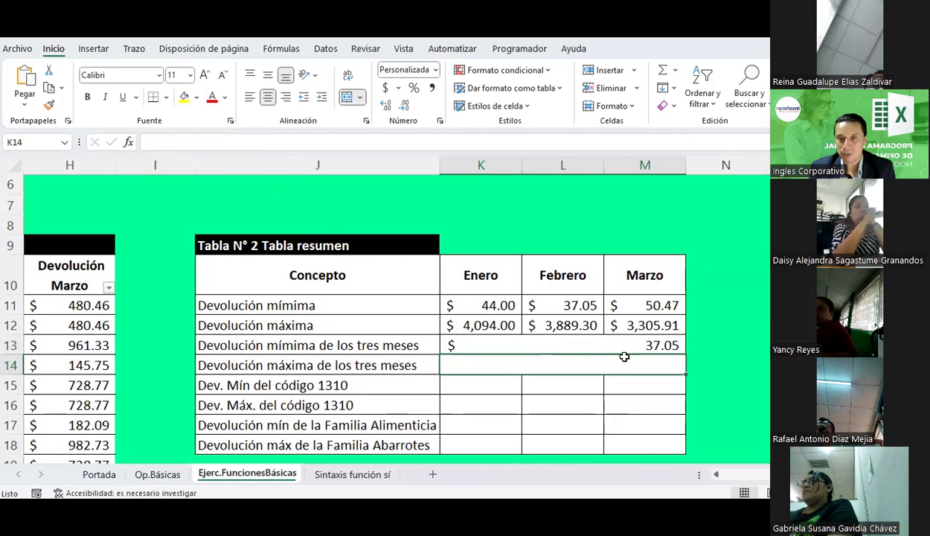
# Calculate the three-month maximum return in K14 by reusing K13's formula text with MAX over F11:H310.
pyautogui.click(647, 347)
pyautogui.click(231, 141)
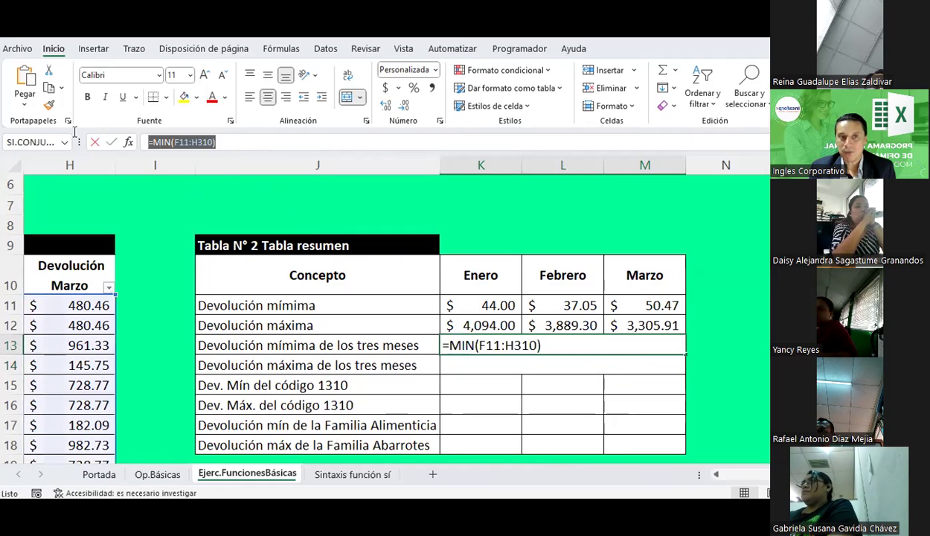
pyautogui.press('Escape')
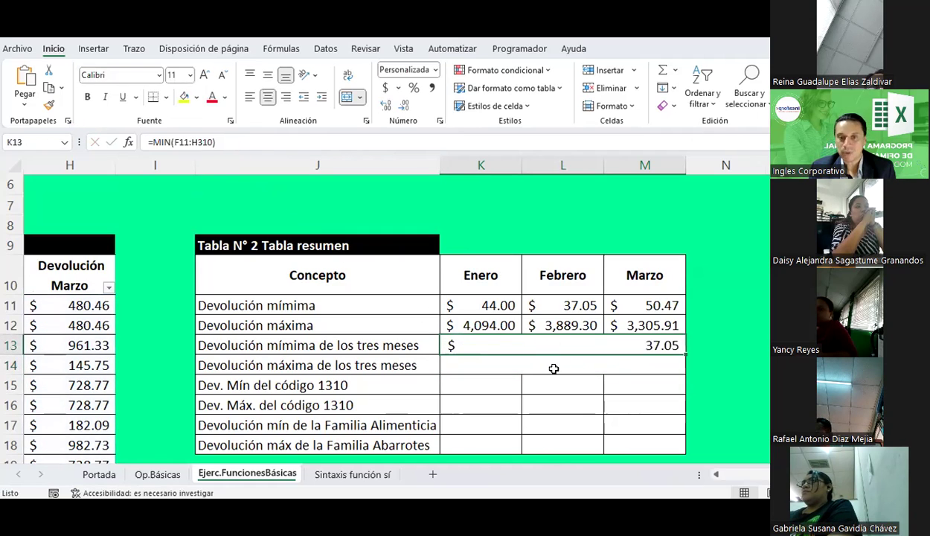
pyautogui.click(555, 364)
pyautogui.doubleClick(554, 366)
pyautogui.hotkey('ctrl', 'v')
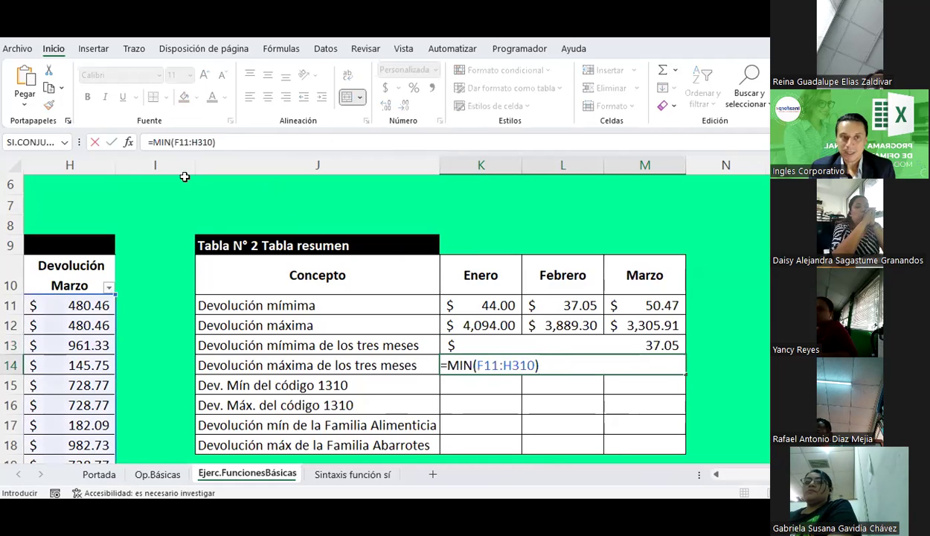
pyautogui.moveTo(154, 142); pyautogui.dragTo(170, 140)
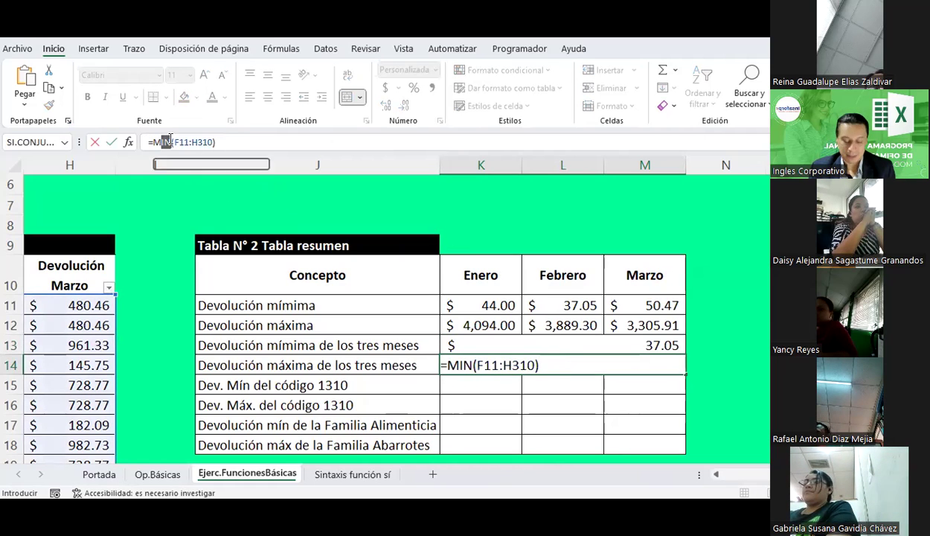
pyautogui.write('Max')
pyautogui.press('Return')
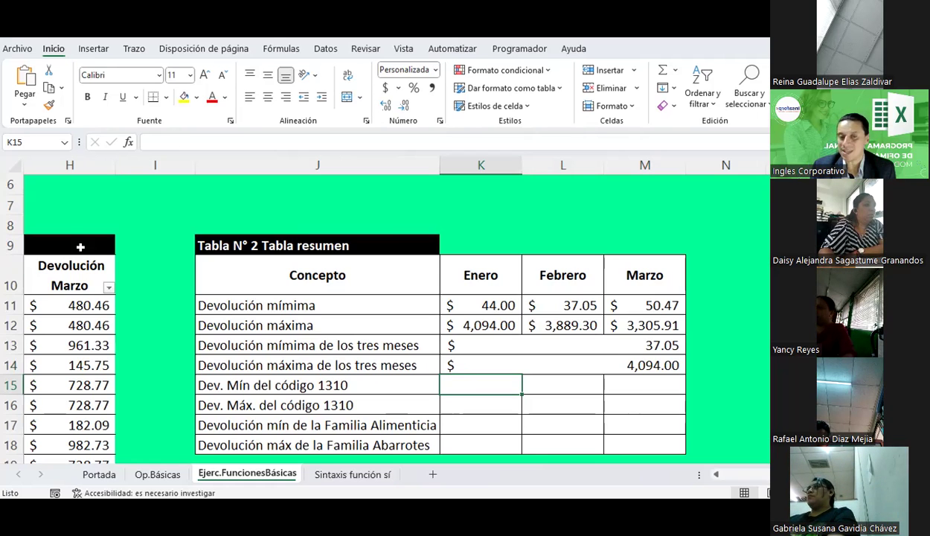
# Filter the Artículo column of Tabla N°1 to show only code 1310.
pyautogui.hscroll(-5, 216, 325)
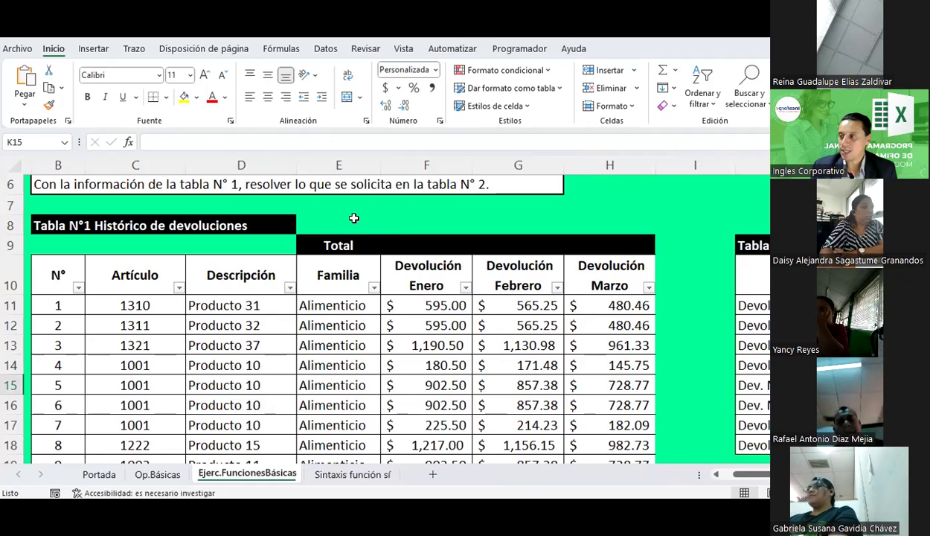
pyautogui.hscroll(1, 722, 461)
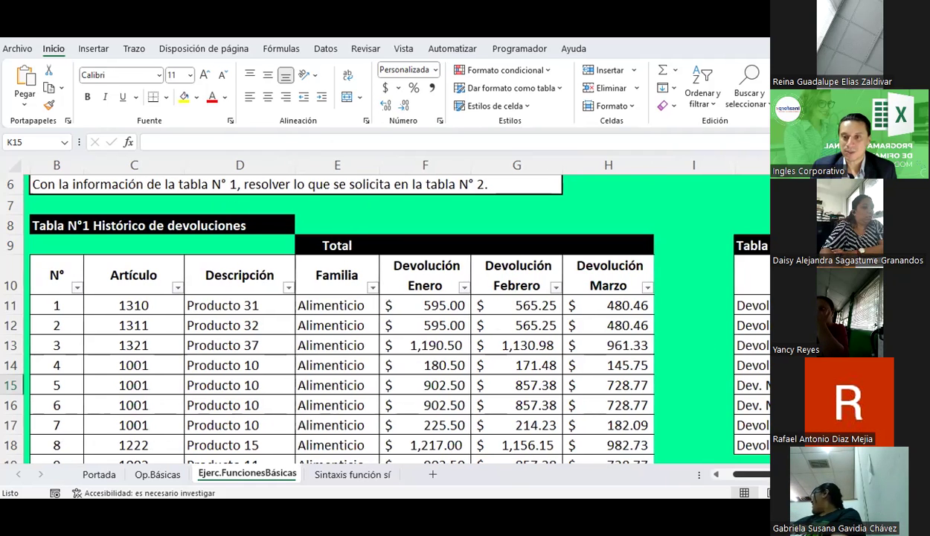
pyautogui.hscroll(3, 395, 335)
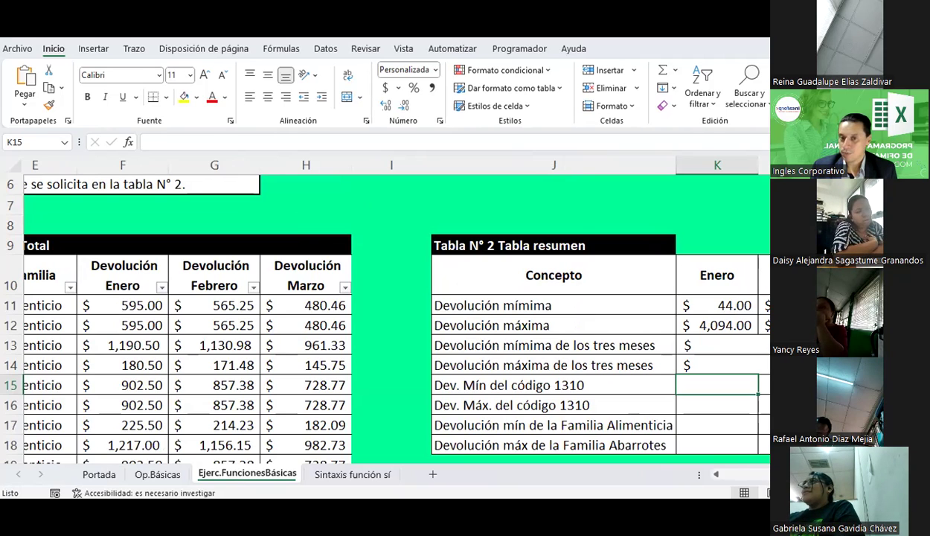
pyautogui.hscroll(-3, 390, 320)
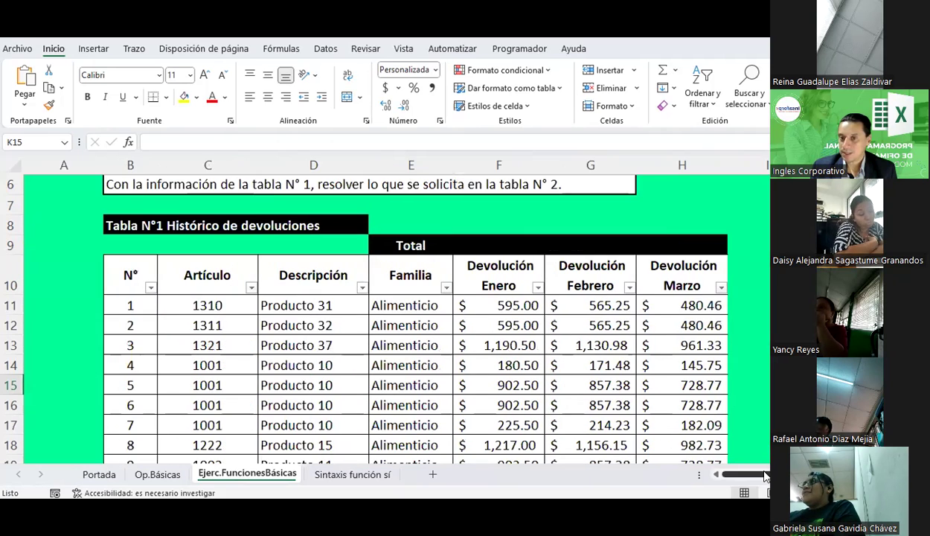
pyautogui.click(238, 305)
pyautogui.click(252, 288)
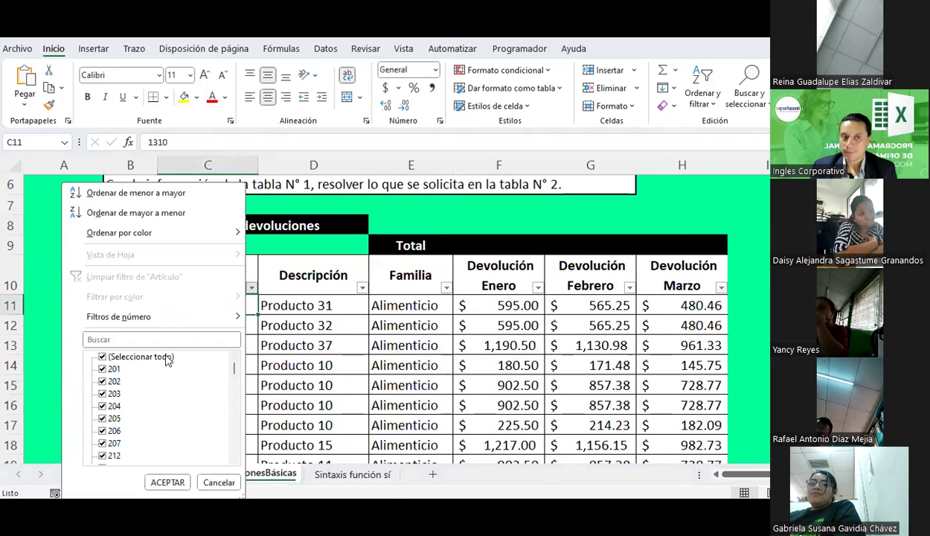
pyautogui.click(165, 358)
pyautogui.write('1310')
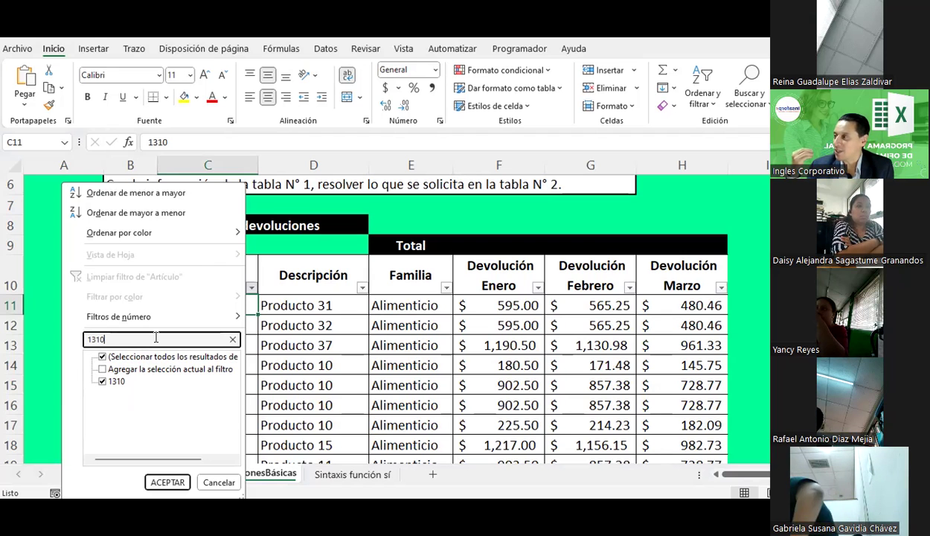
pyautogui.press('Return')
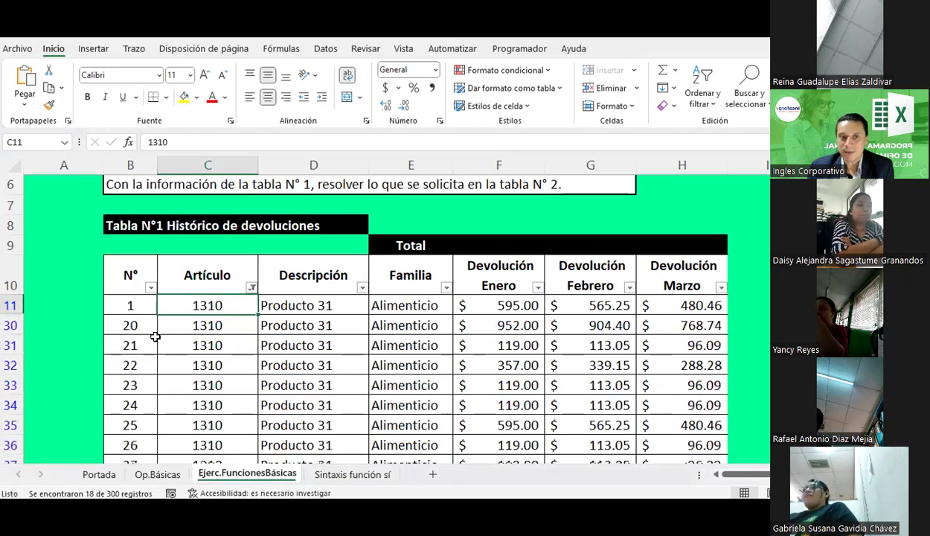
# Examine the filtered returns for code 1310 in Tabla N°1 and the summary rows of Tabla N° 2.
pyautogui.scroll(-5, 285, 308)
pyautogui.scroll(2, 294, 311)
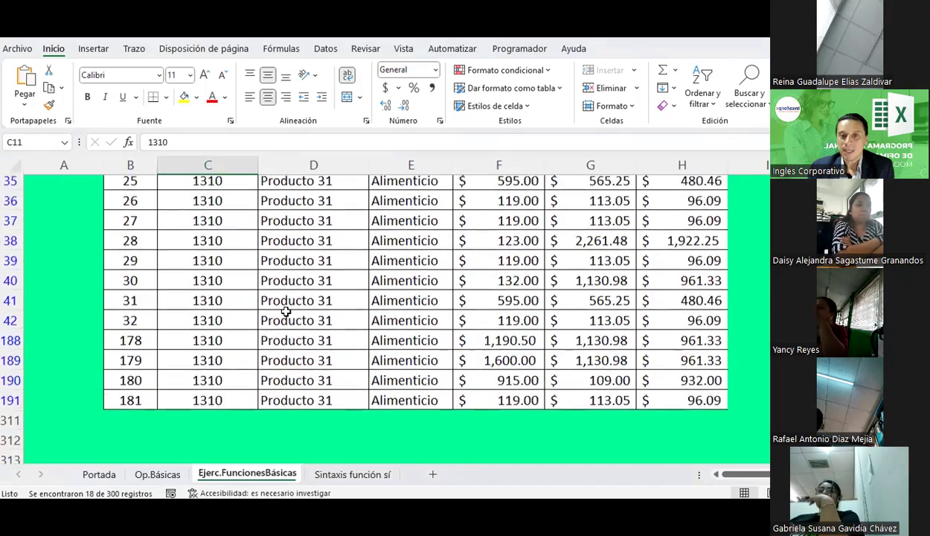
pyautogui.scroll(2, 307, 312)
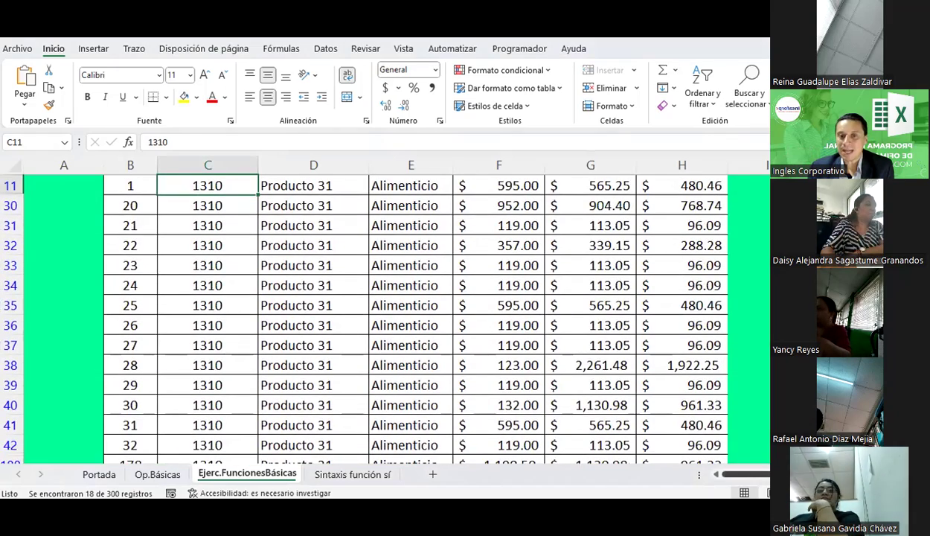
pyautogui.hscroll(2, 307, 312)
pyautogui.scroll(2, 501, 378)
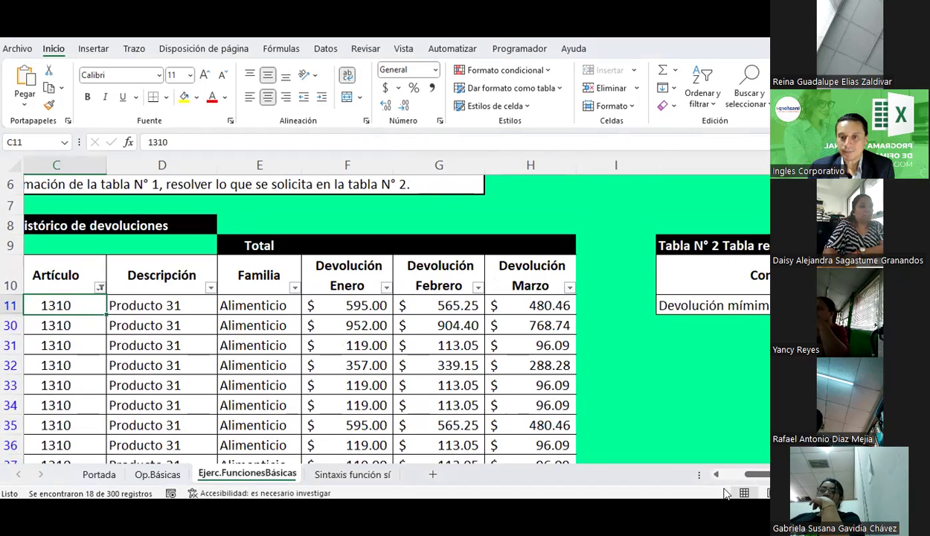
pyautogui.hscroll(2, 387, 312)
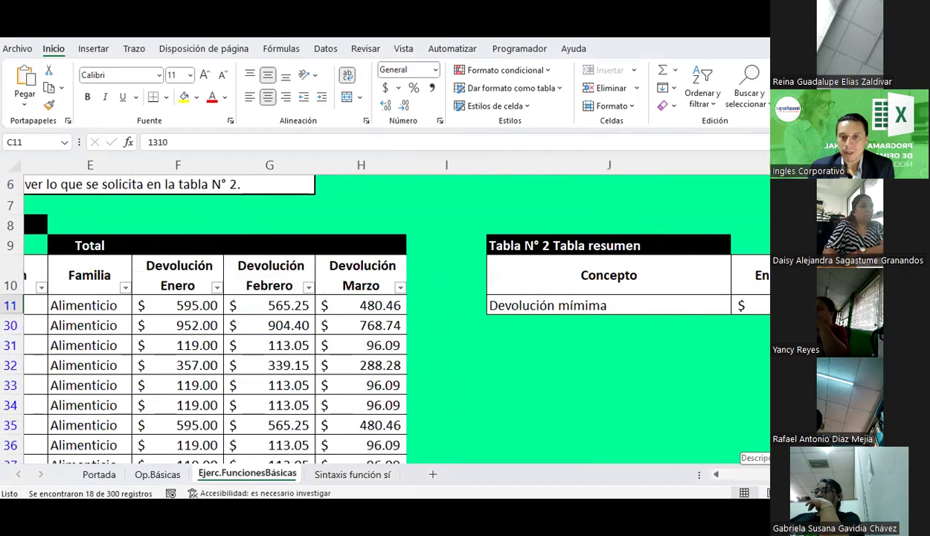
pyautogui.hscroll(1, 387, 313)
pyautogui.hscroll(-3, 387, 312)
pyautogui.hscroll(3, 387, 313)
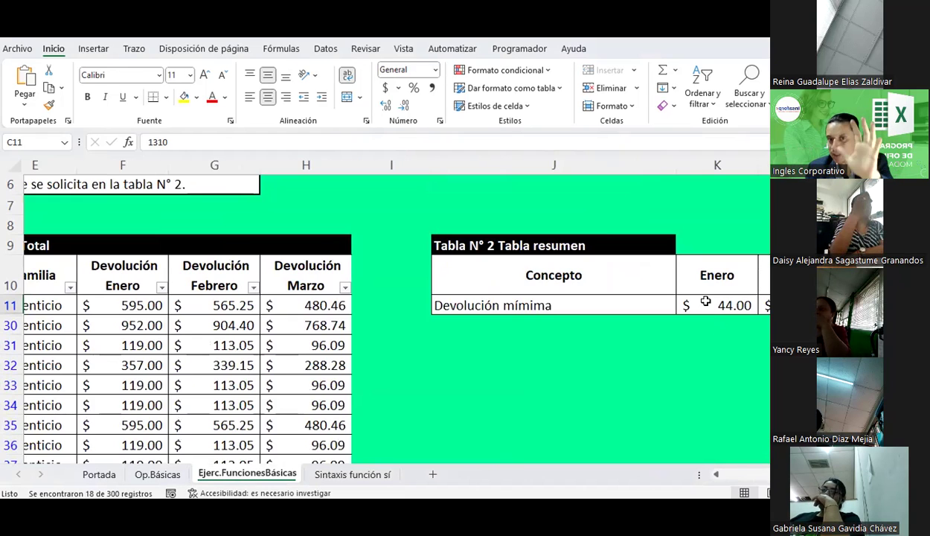
pyautogui.hscroll(1, 387, 313)
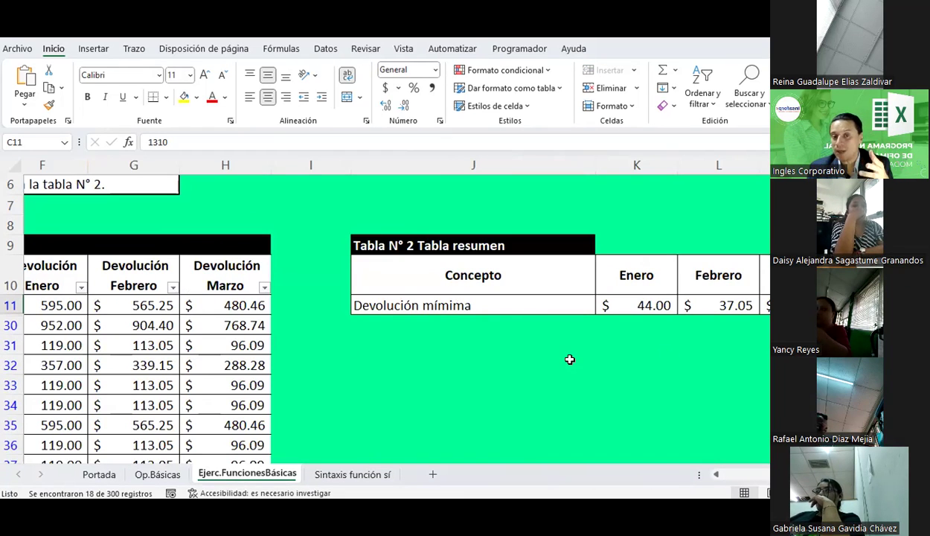
pyautogui.scroll(-1, 518, 389)
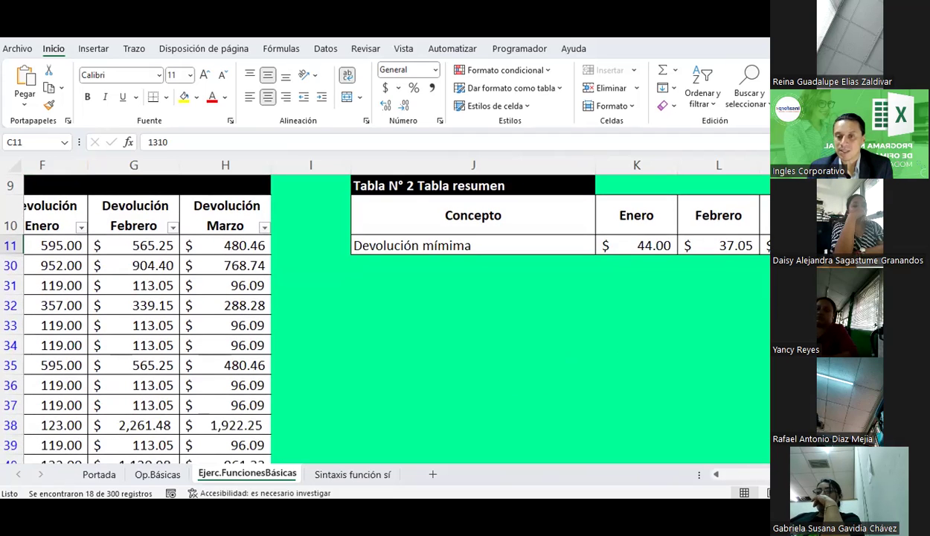
pyautogui.hscroll(-3, 395, 313)
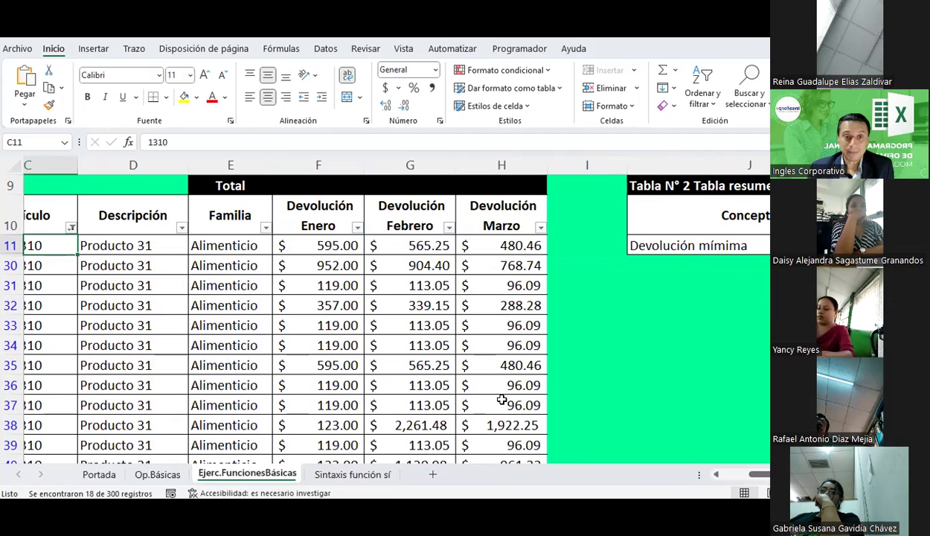
# Start a MIN formula in H7 with the January return in F11 as its first argument.
pyautogui.scroll(1, 502, 400)
pyautogui.click(503, 205)
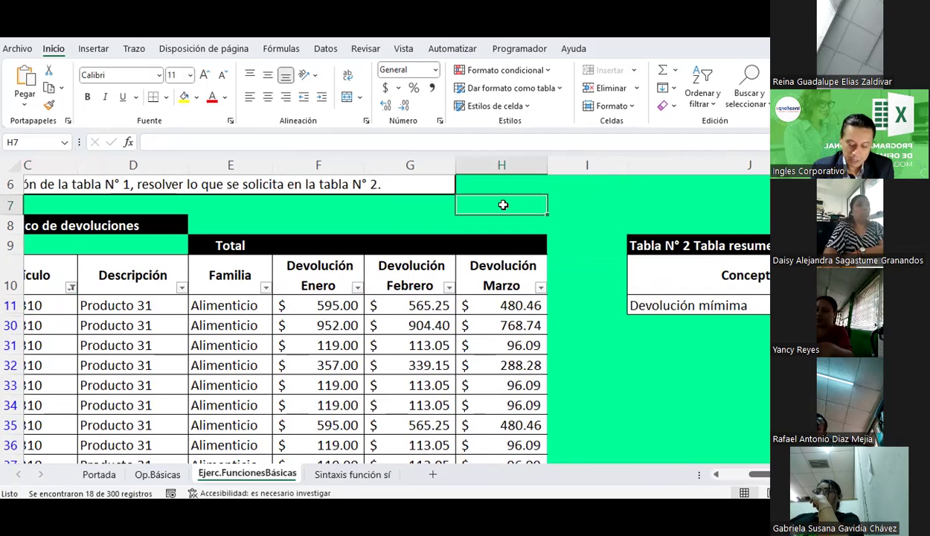
pyautogui.write('=min')
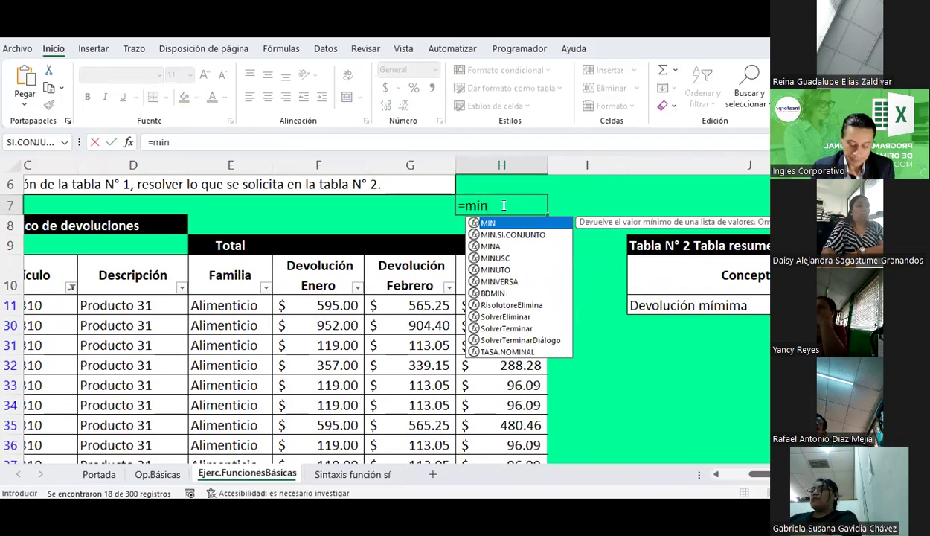
pyautogui.write('(')
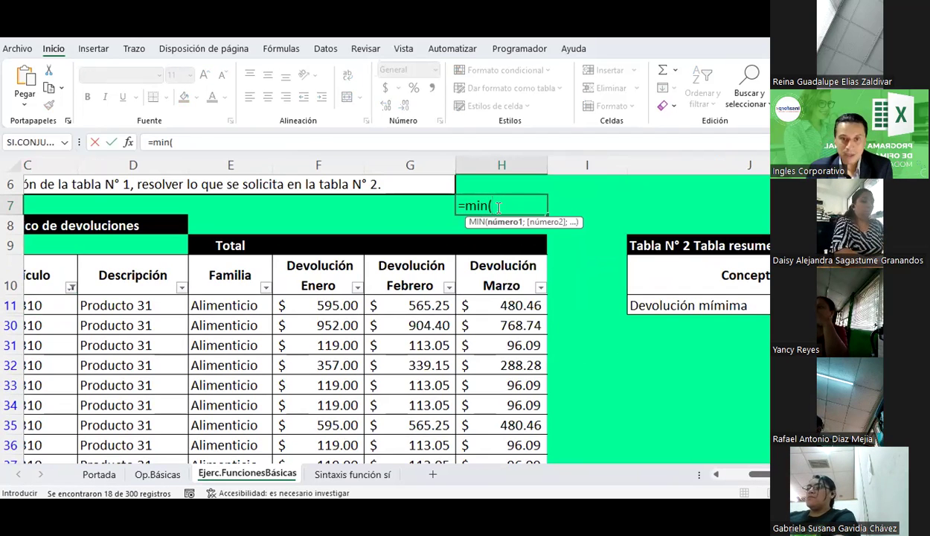
pyautogui.click(326, 299)
pyautogui.write(';')
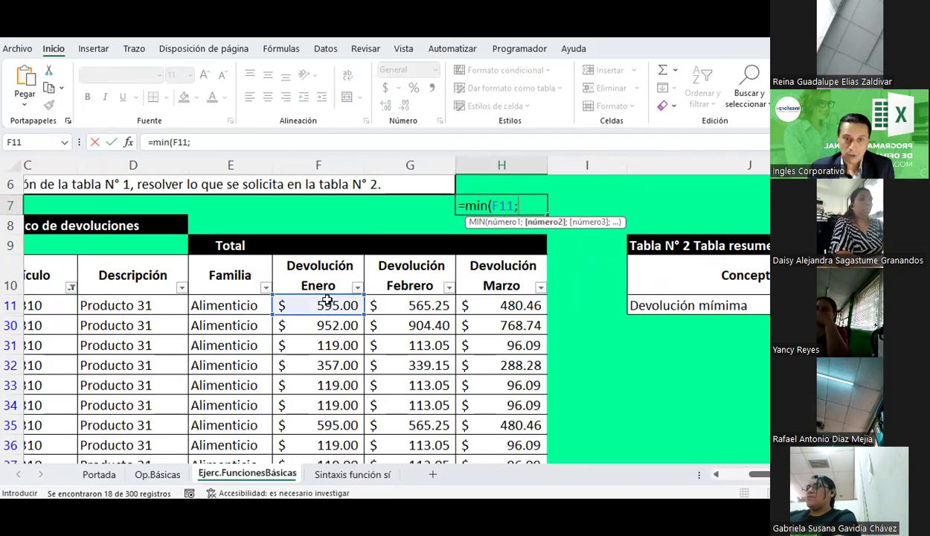
# Add the January returns in F30 and F31 as separate arguments of the MIN formula, without a range.
pyautogui.click(330, 325)
pyautogui.write(':F3')
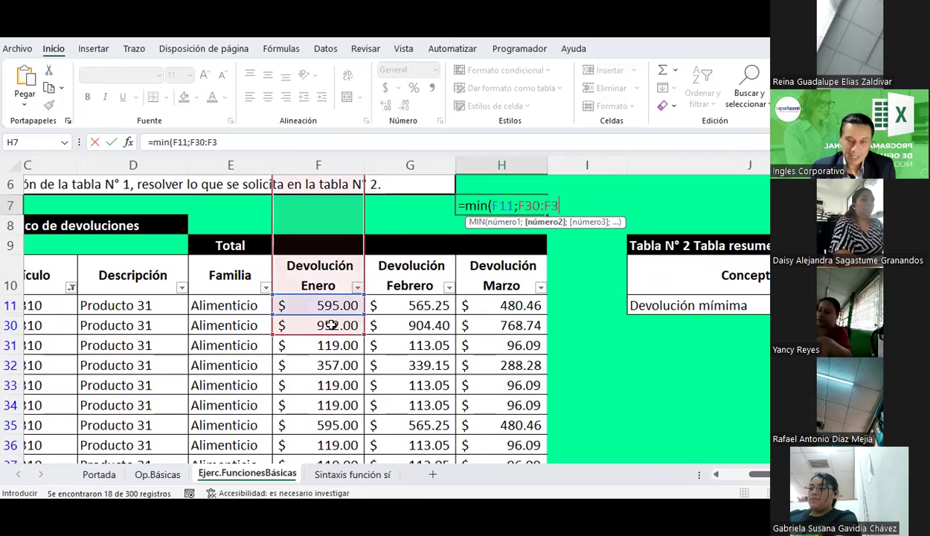
pyautogui.write(';')
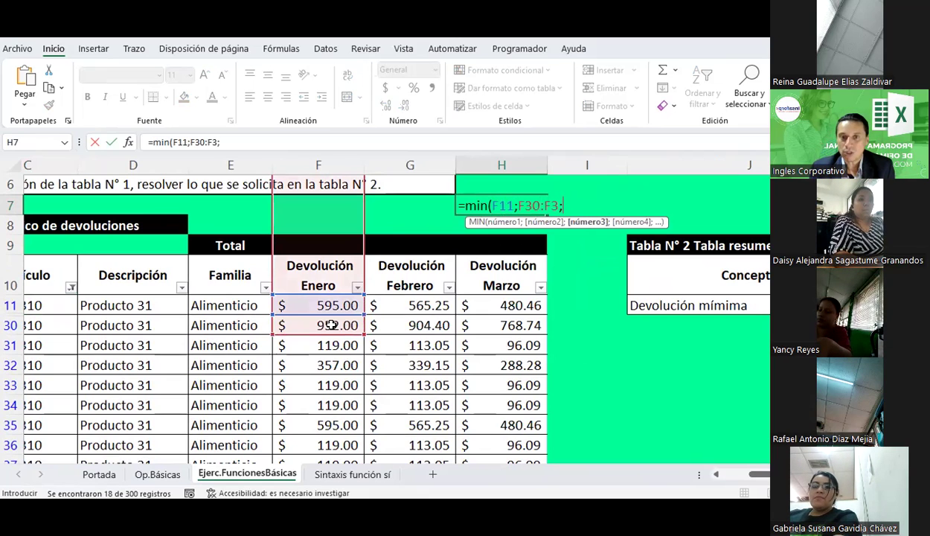
pyautogui.press('BackSpace')
pyautogui.press('BackSpace')
pyautogui.press('BackSpace')
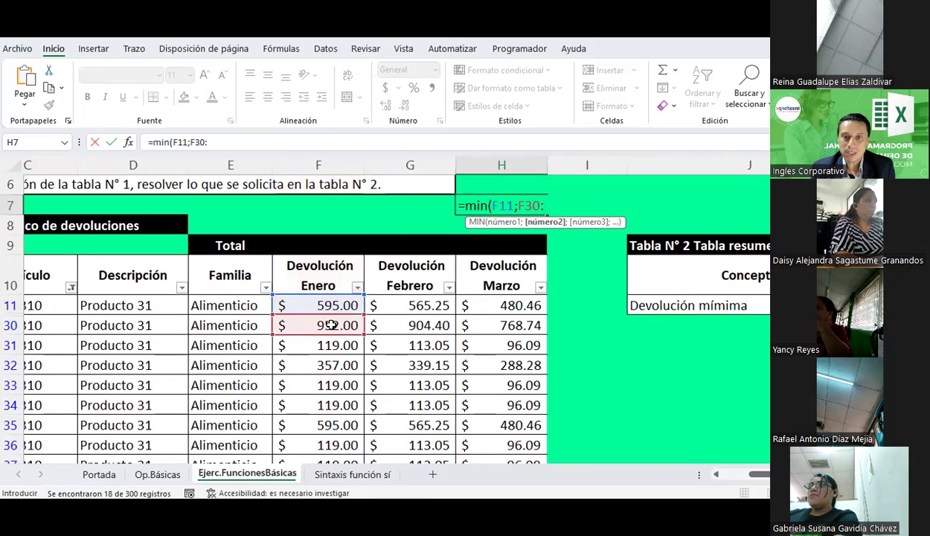
pyautogui.write(';')
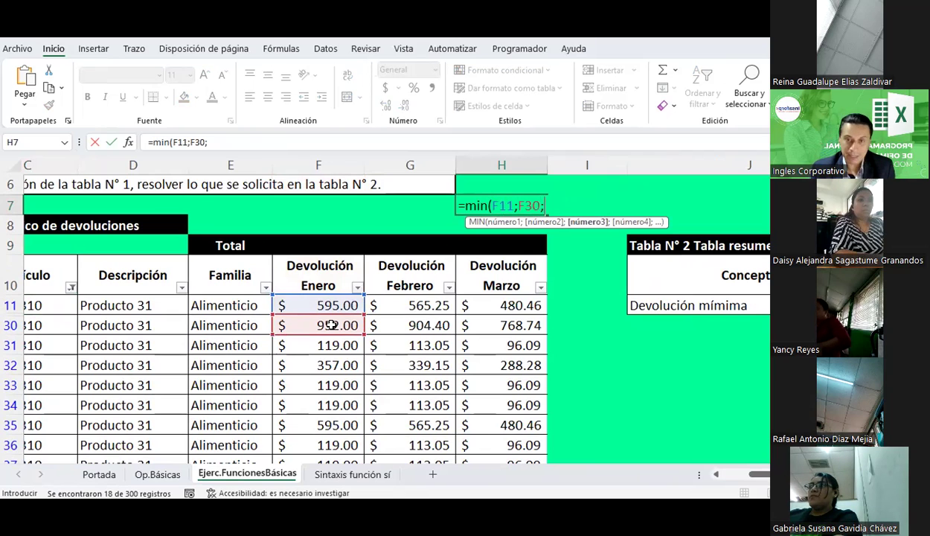
pyautogui.click(343, 345)
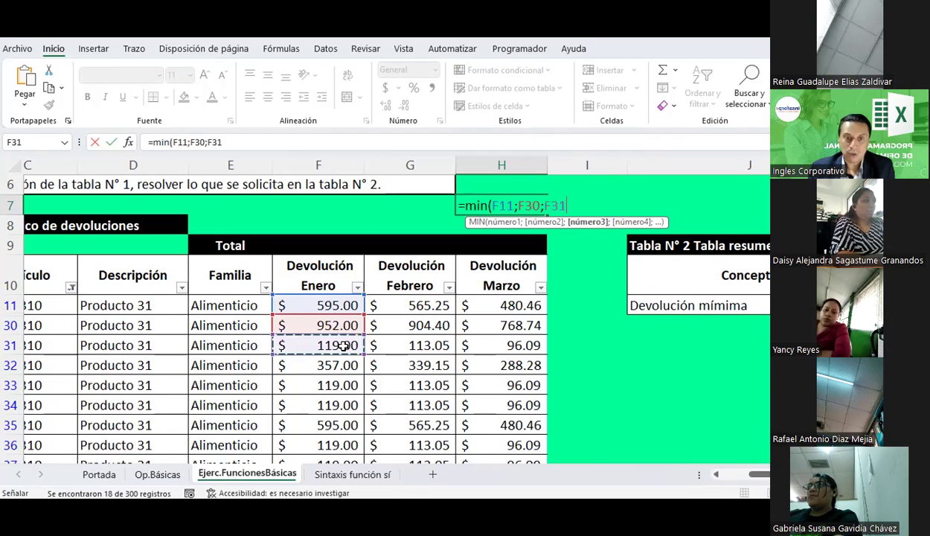
pyautogui.write(';')
# Continue the MIN formula with the visible January returns F32, F33, F34 and F35 as separate arguments.
pyautogui.scroll(-1, 339, 346)
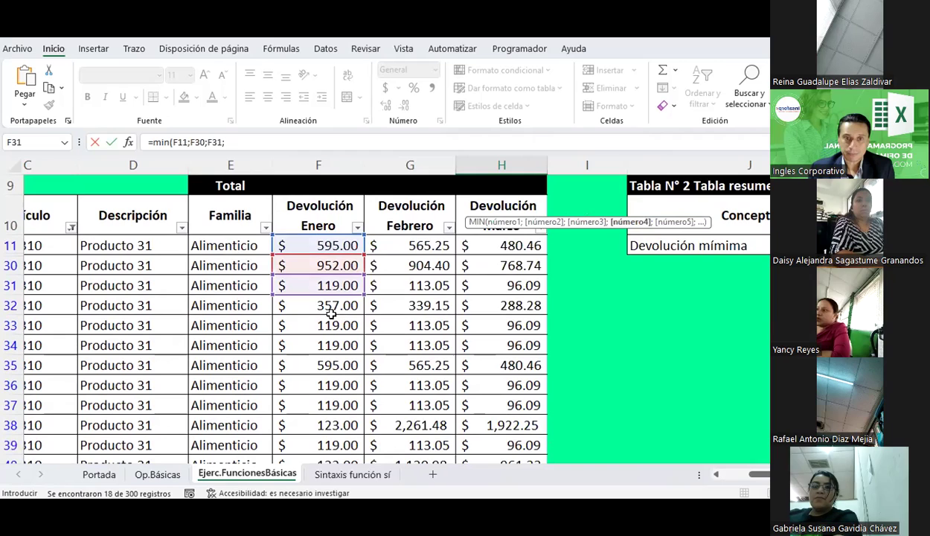
pyautogui.click(328, 306)
pyautogui.write(';')
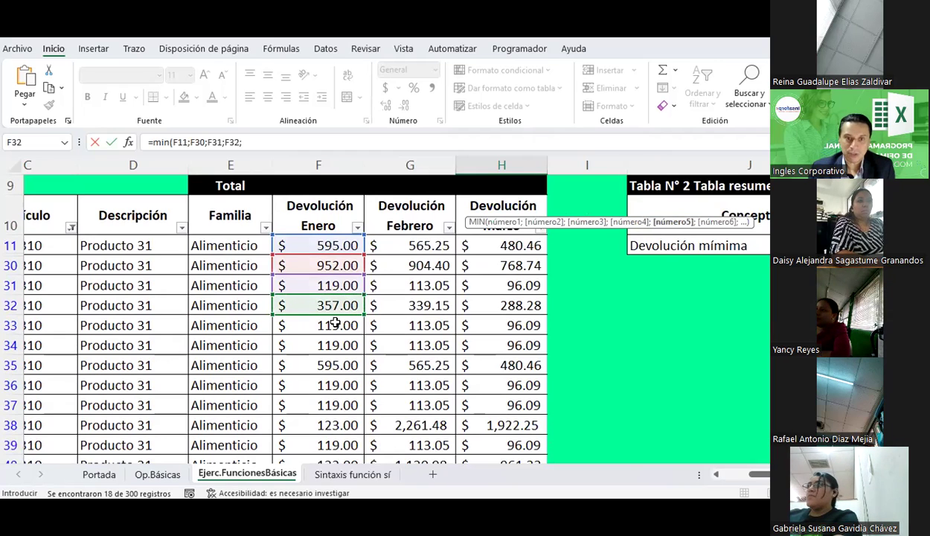
pyautogui.click(334, 324)
pyautogui.write(';')
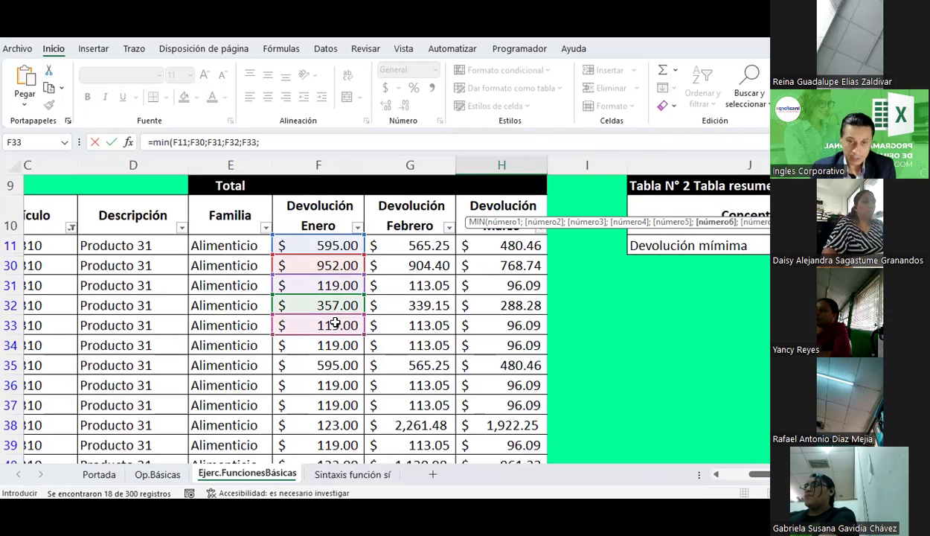
pyautogui.click(329, 351)
pyautogui.write(';')
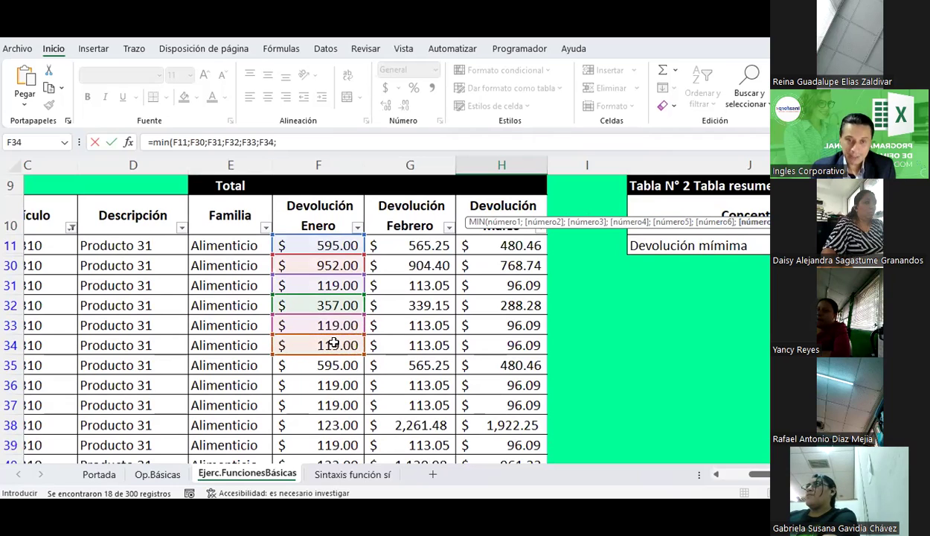
pyautogui.click(334, 360)
pyautogui.write(';')
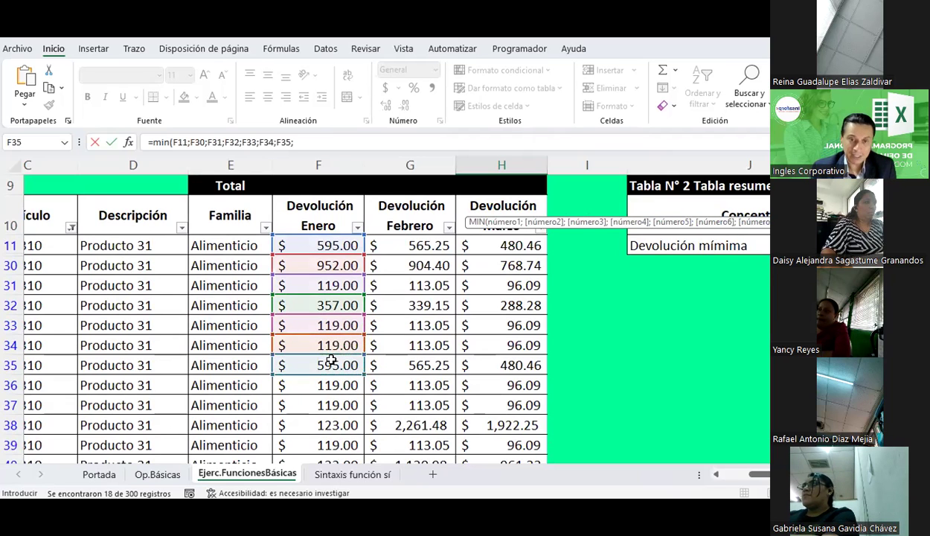
# Add F36 twice to the MIN arguments and replace the surplus third F36 reference with F37.
pyautogui.scroll(-1, 331, 357)
pyautogui.scroll(-2, 331, 358)
pyautogui.click(337, 205)
pyautogui.write(';')
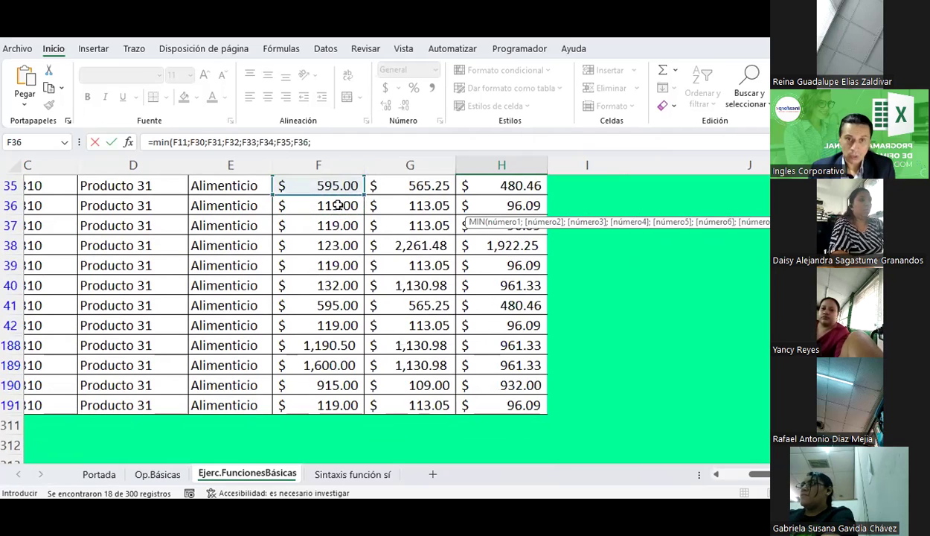
pyautogui.click(337, 201)
pyautogui.write(';')
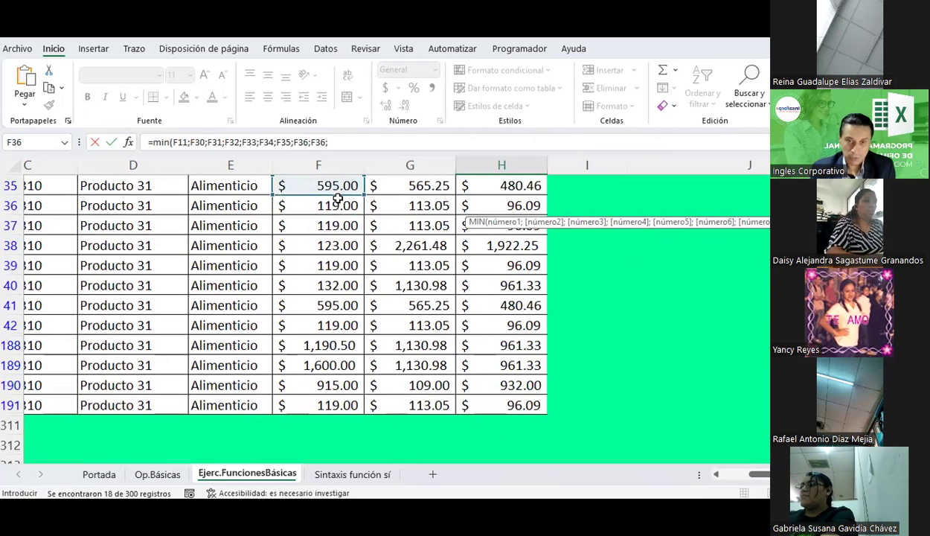
pyautogui.click(337, 203)
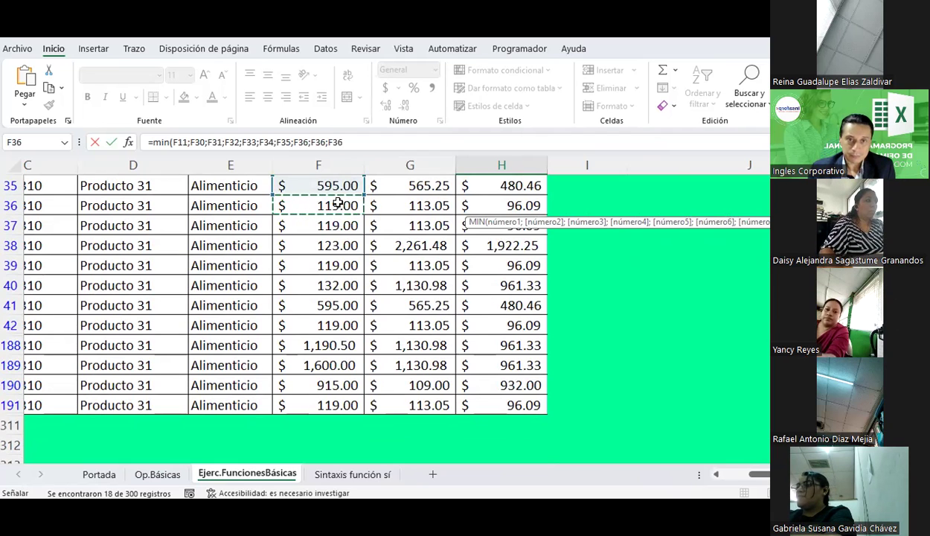
pyautogui.scroll(1, 338, 203)
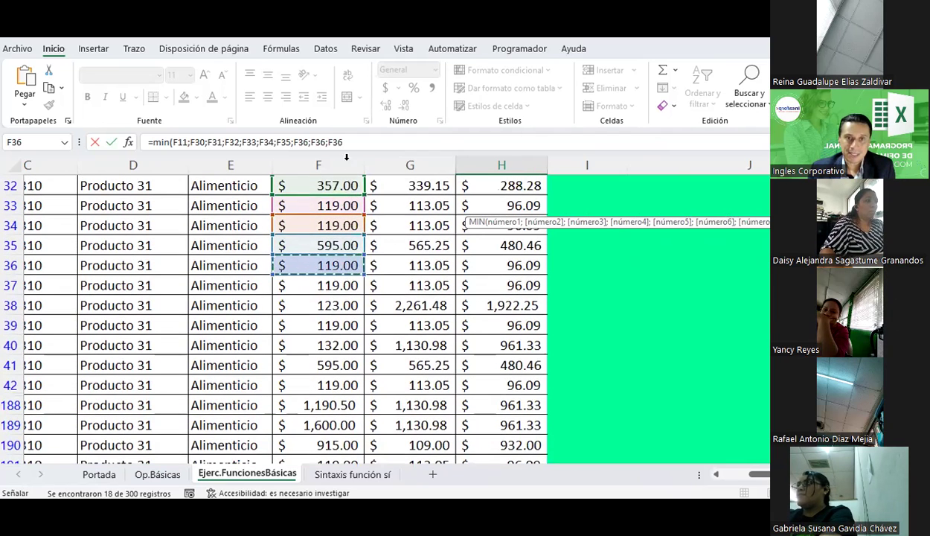
pyautogui.moveTo(347, 142); pyautogui.dragTo(328, 142)
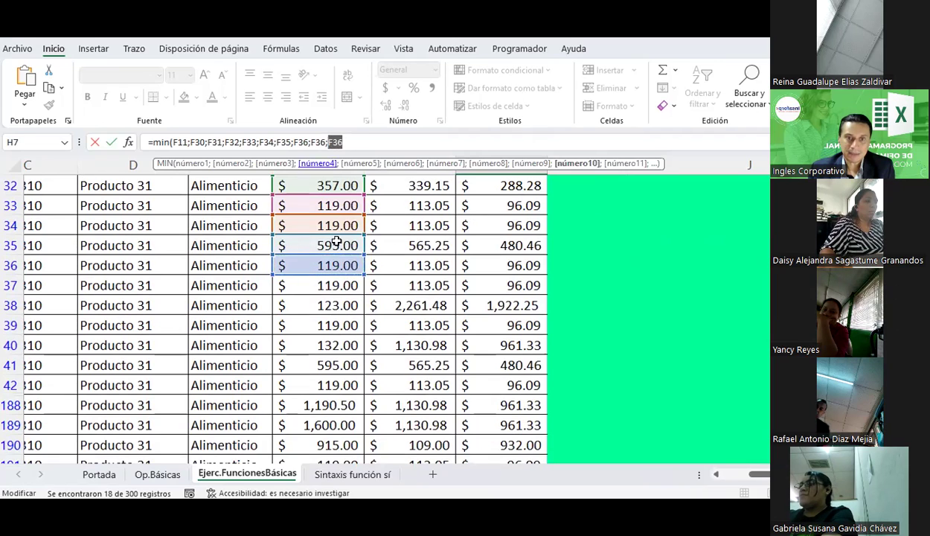
pyautogui.click(337, 286)
pyautogui.write(';')
# Add the January returns F38, F39 and F40 as further separate MIN arguments.
pyautogui.click(339, 298)
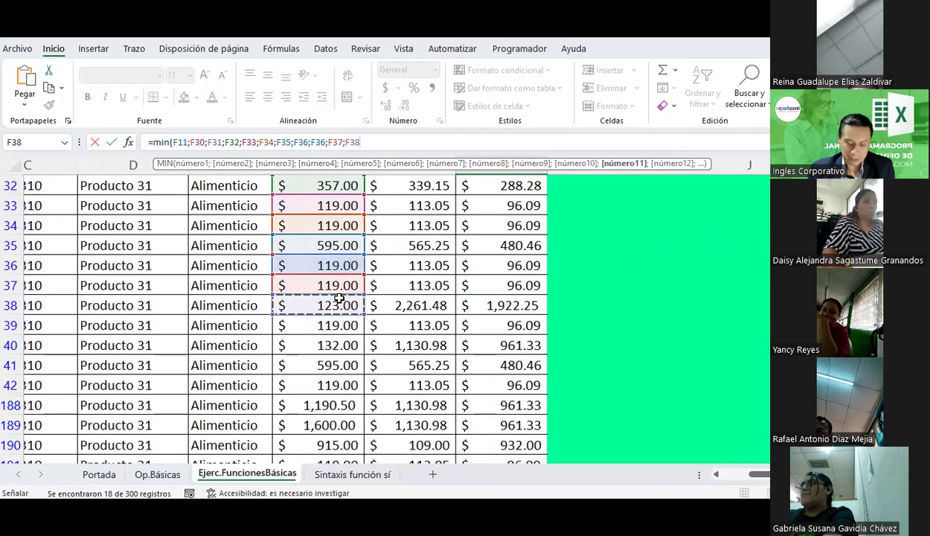
pyautogui.write(';')
pyautogui.click(333, 321)
pyautogui.write(';')
pyautogui.click(322, 344)
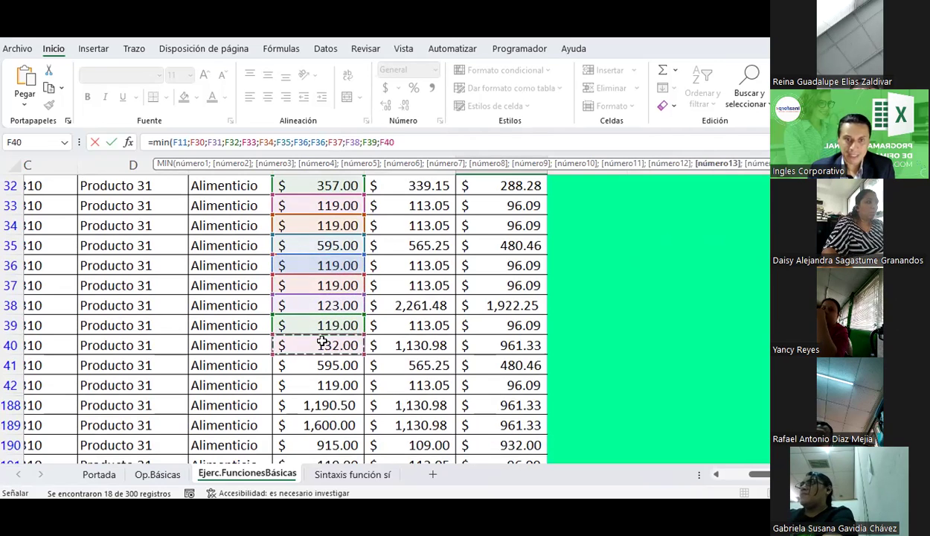
pyautogui.write(';')
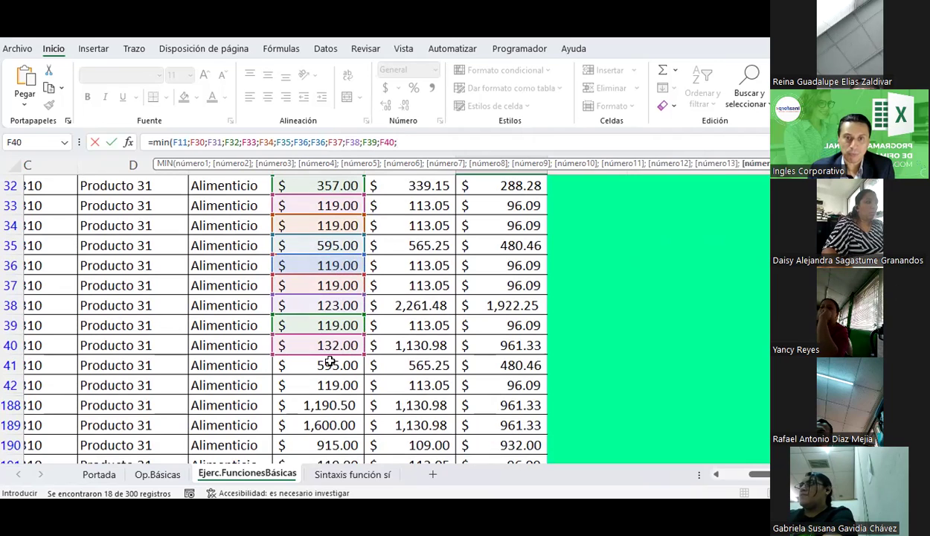
# Extend the MIN arguments with the January returns in F41, F42 and F188.
pyautogui.click(330, 361)
pyautogui.write(';')
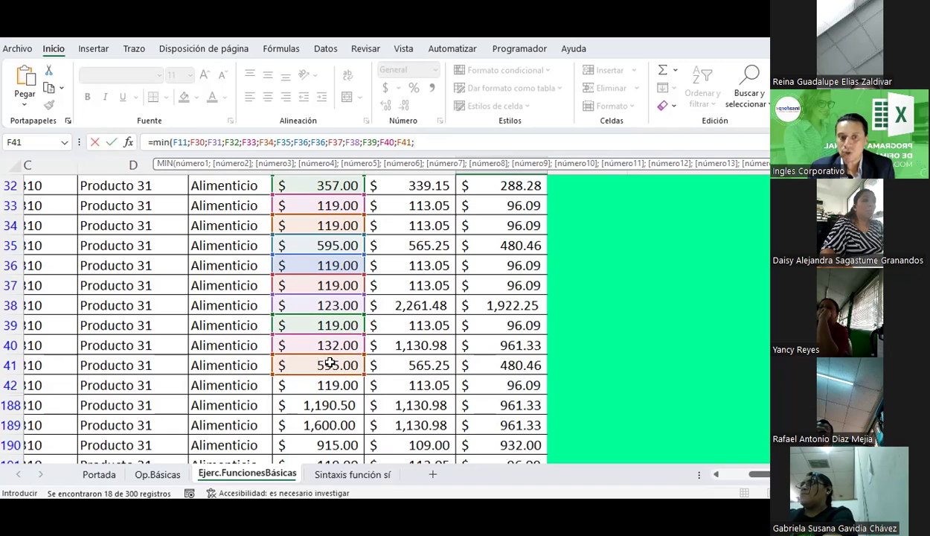
pyautogui.click(339, 384)
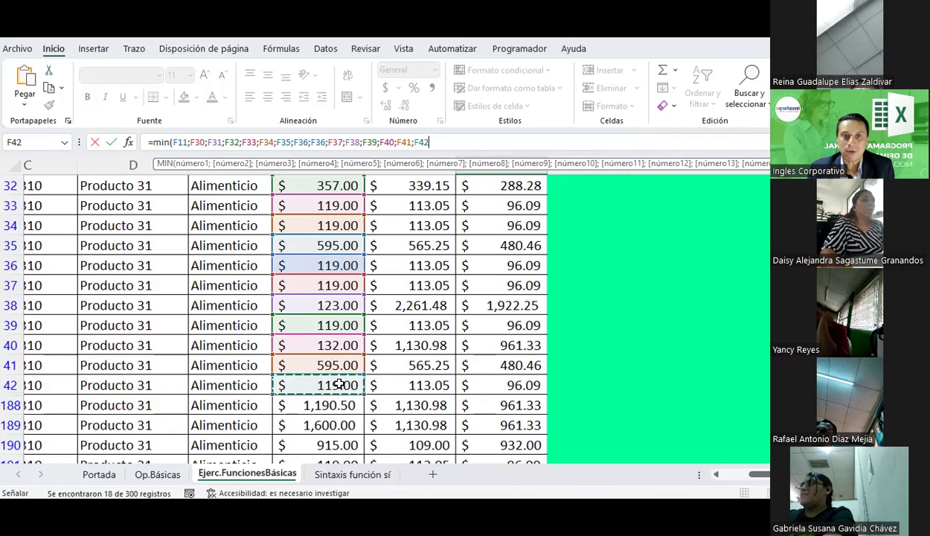
pyautogui.write(';')
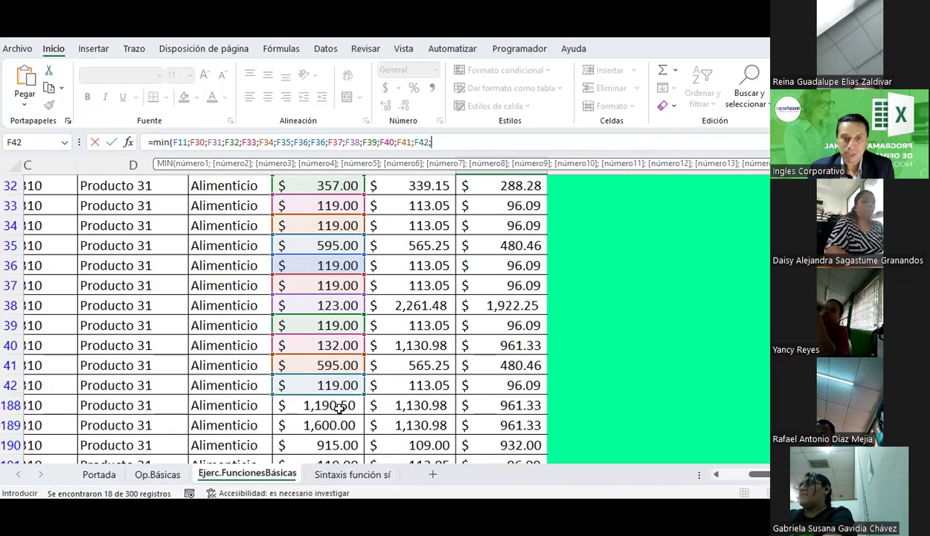
pyautogui.click(338, 405)
pyautogui.write(';')
# Add the last filtered January returns, F189, F190 and F191, close the MIN argument list, and review the referenced cells.
pyautogui.scroll(-2, 339, 405)
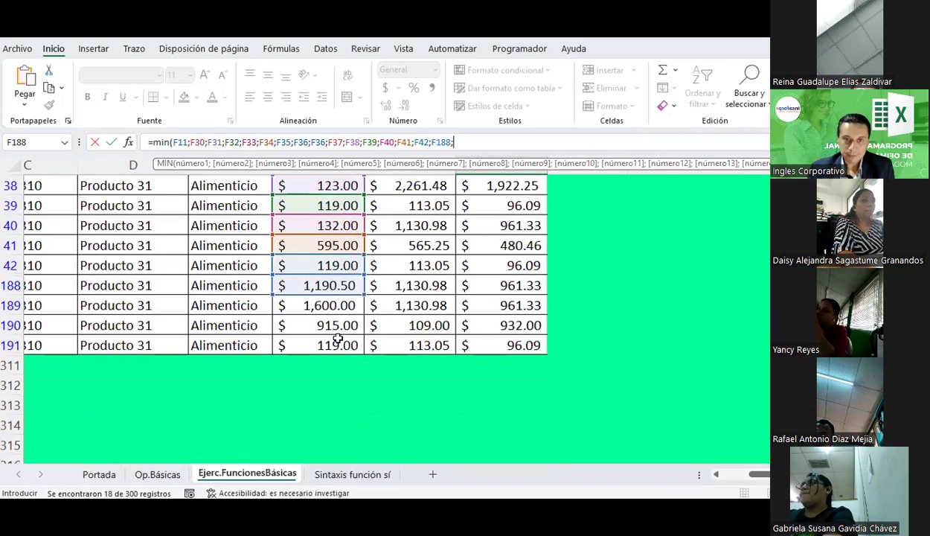
pyautogui.click(331, 305)
pyautogui.write(';')
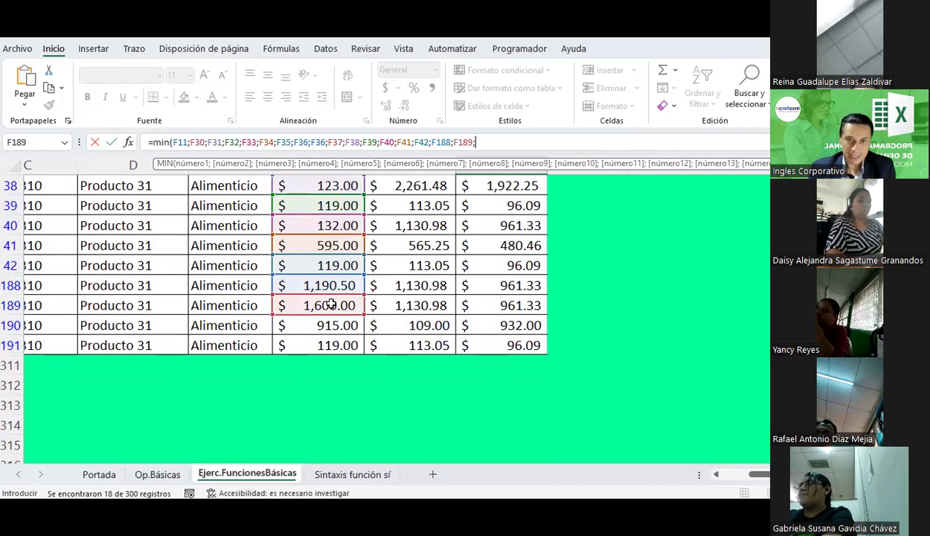
pyautogui.click(333, 322)
pyautogui.write(';')
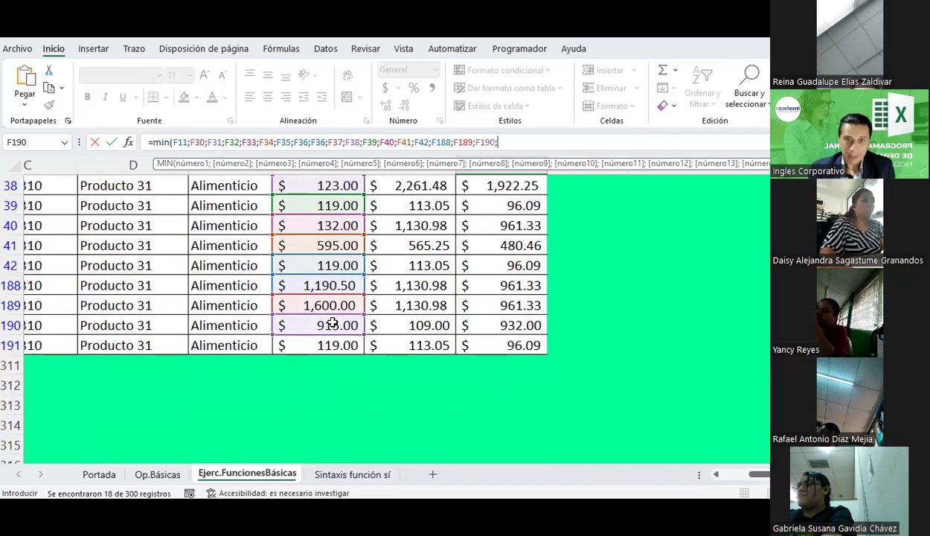
pyautogui.click(336, 343)
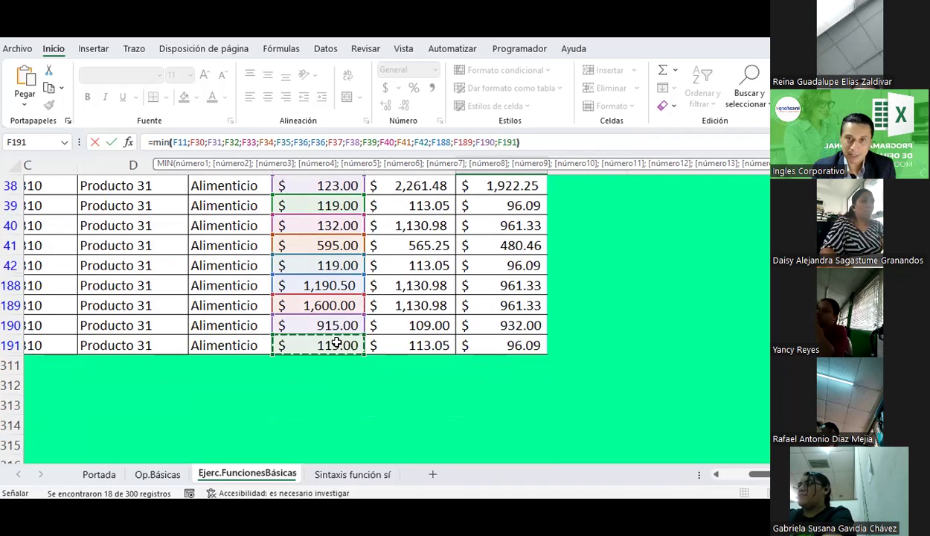
pyautogui.write(')')
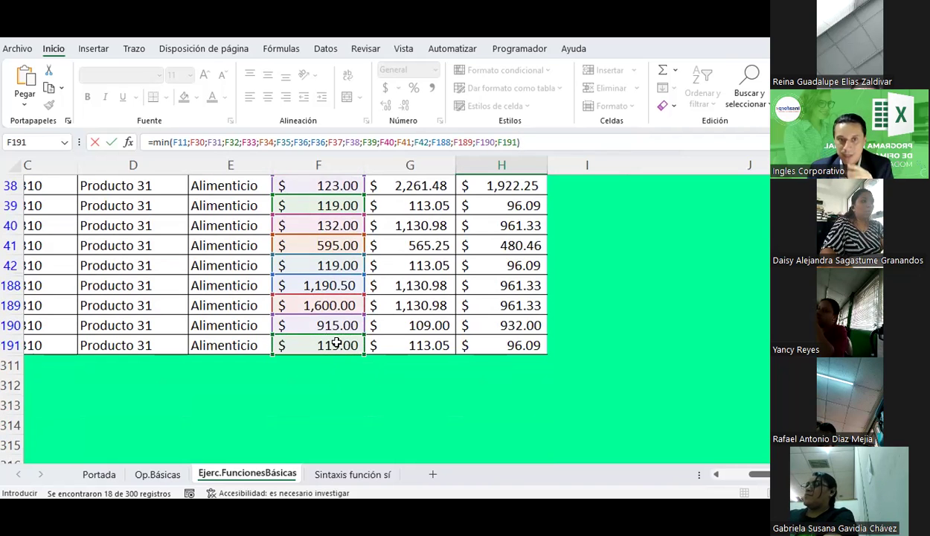
pyautogui.scroll(5, 336, 342)
pyautogui.scroll(-1, 337, 342)
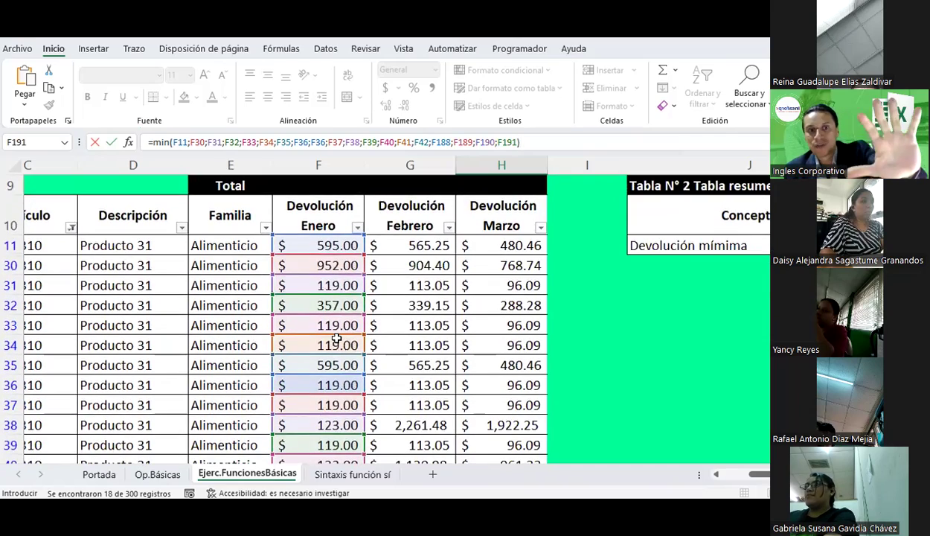
# Review the referenced January returns, enter the MIN formula in H7, and select that cell to check it.
pyautogui.scroll(-1, 336, 339)
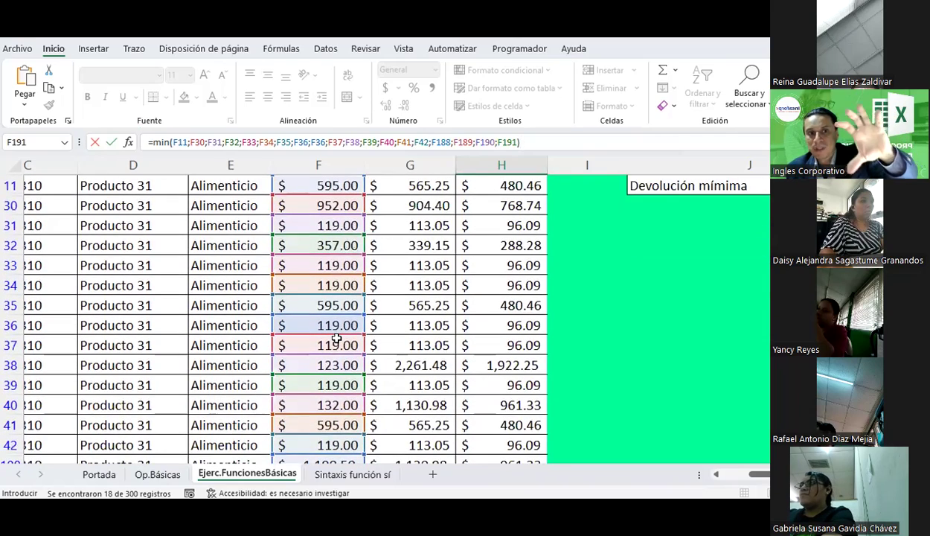
pyautogui.scroll(-3, 337, 340)
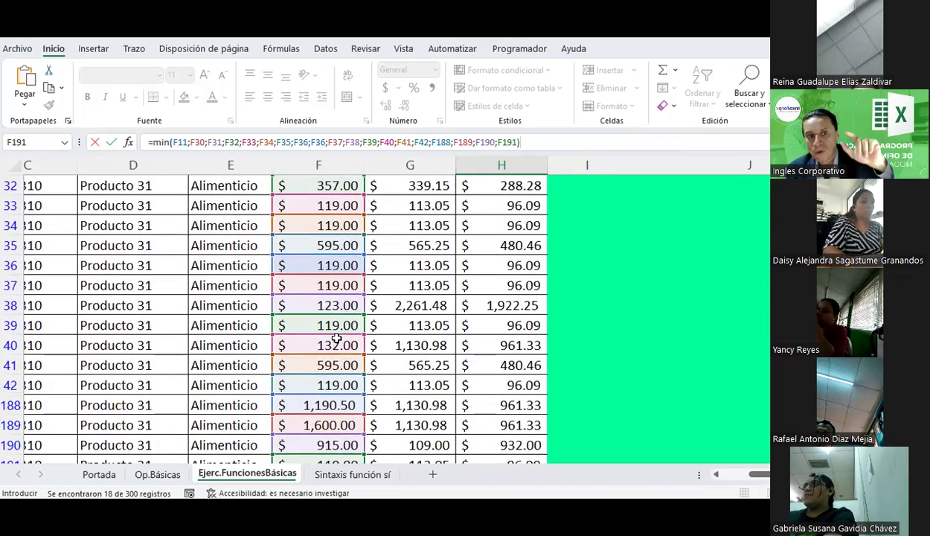
pyautogui.scroll(-1, 336, 340)
pyautogui.press('Return')
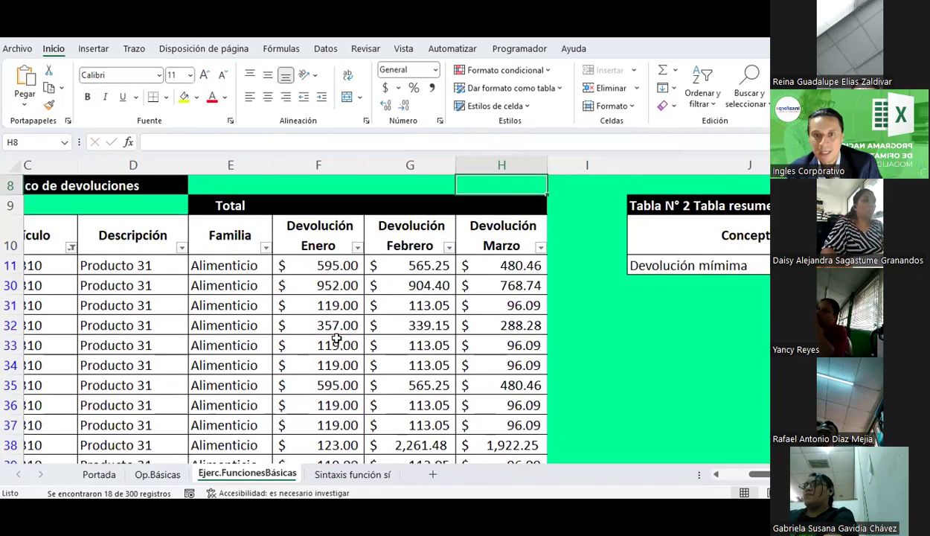
pyautogui.scroll(2, 337, 339)
pyautogui.click(488, 280)
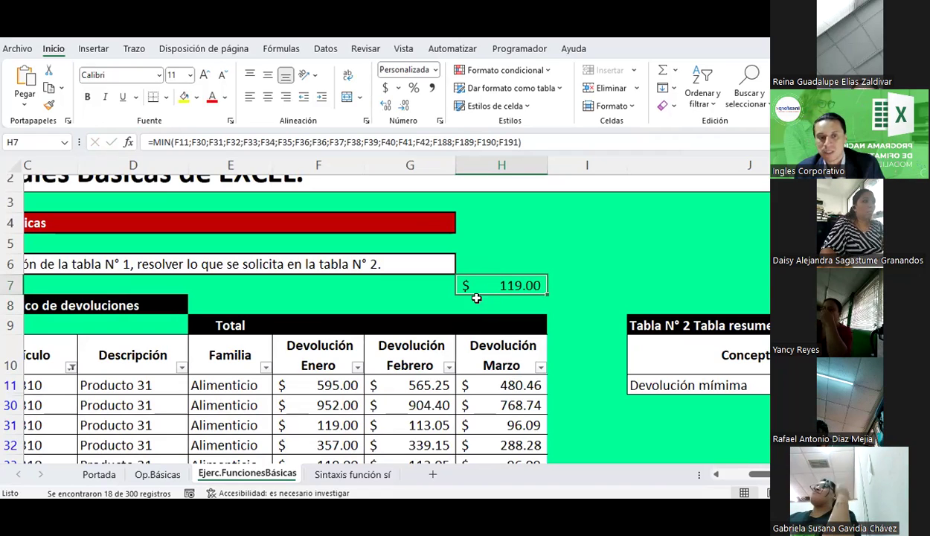
# Clear the article code filter from the Artículo column of Tabla N°1.
pyautogui.hscroll(3, 647, 368)
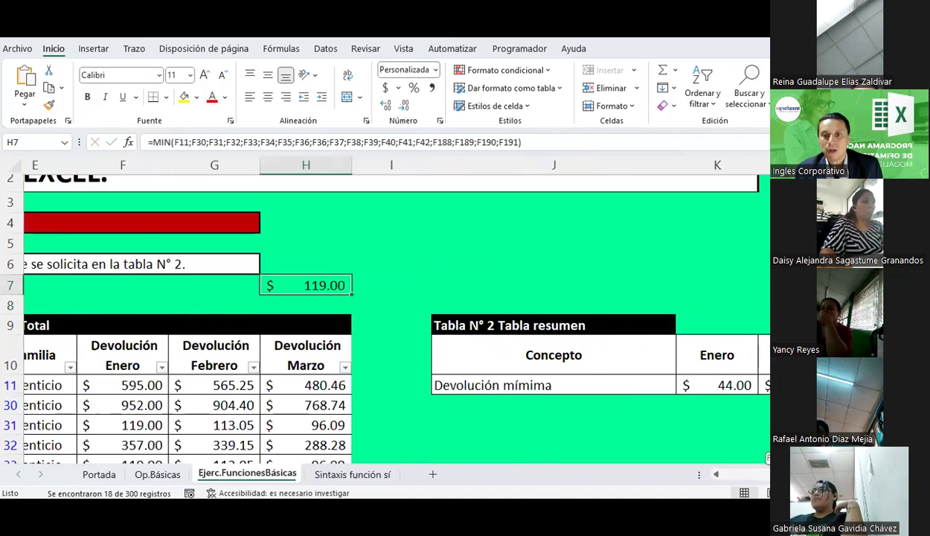
pyautogui.hscroll(-4, 244, 366)
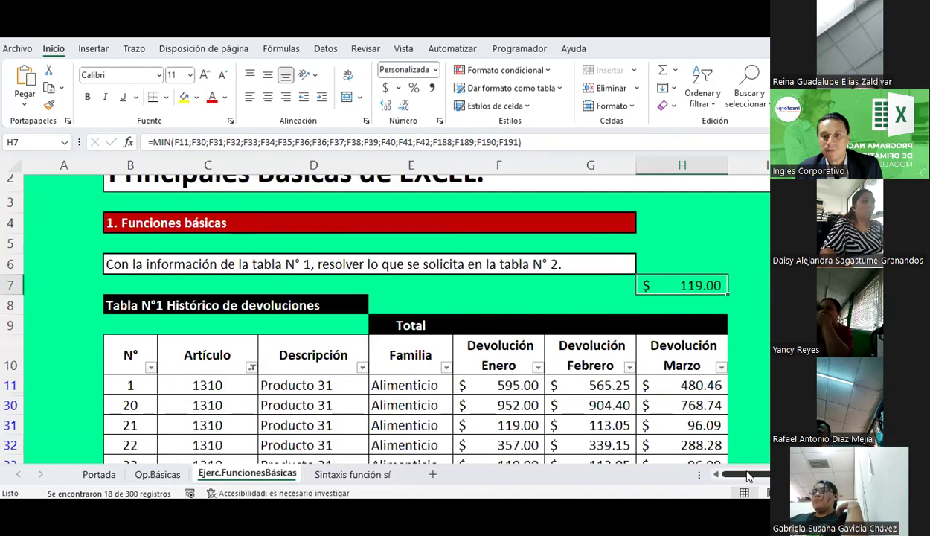
pyautogui.click(252, 367)
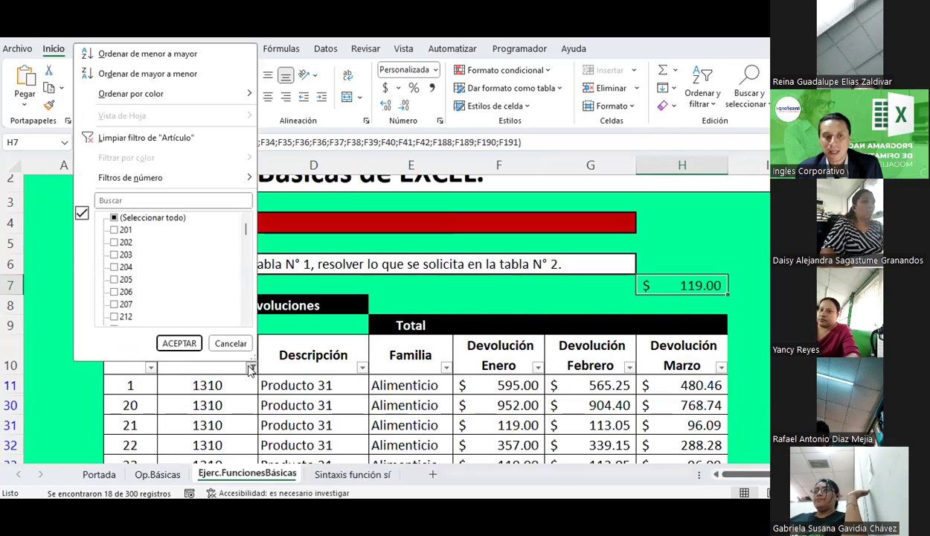
pyautogui.click(149, 135)
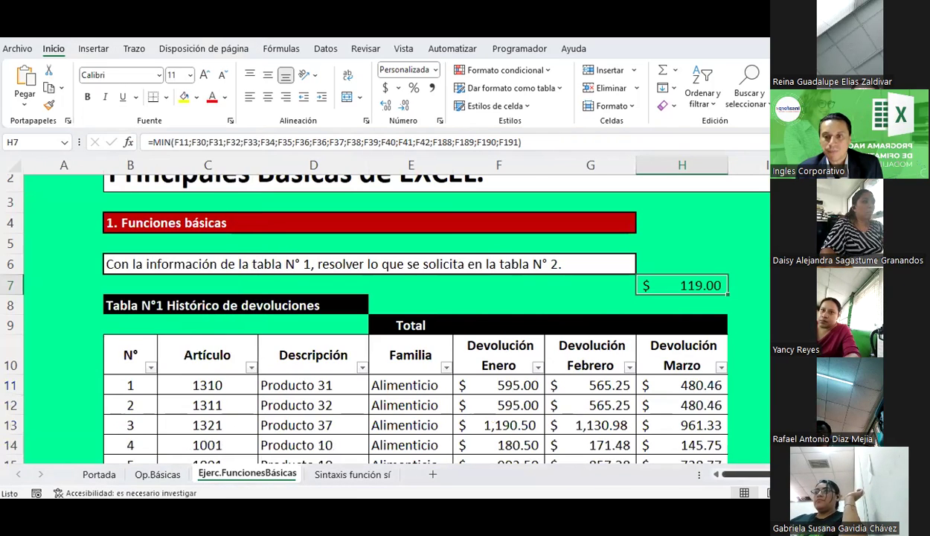
# Move the MIN formula from H7 to K15, the Enero cell of Dev. Mín del código 1310 in Tabla N° 2.
pyautogui.hscroll(4, 394, 320)
pyautogui.scroll(-1, 693, 352)
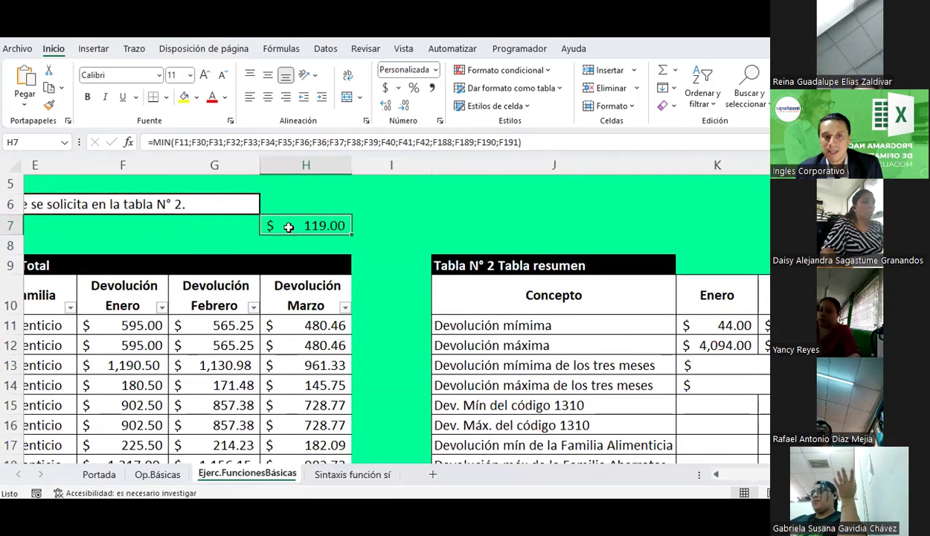
pyautogui.moveTo(521, 141); pyautogui.dragTo(122, 127)
pyautogui.hotkey('ctrl', 'c')
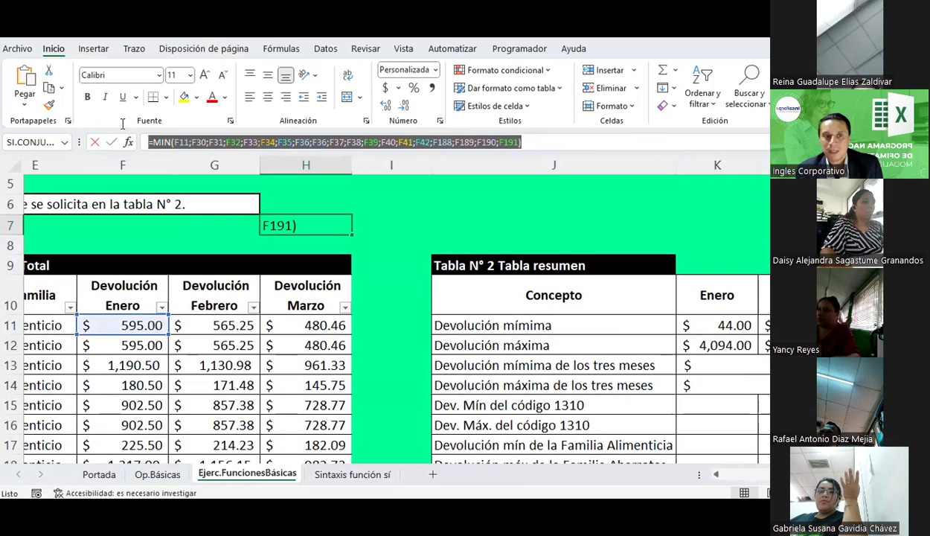
pyautogui.press('BackSpace')
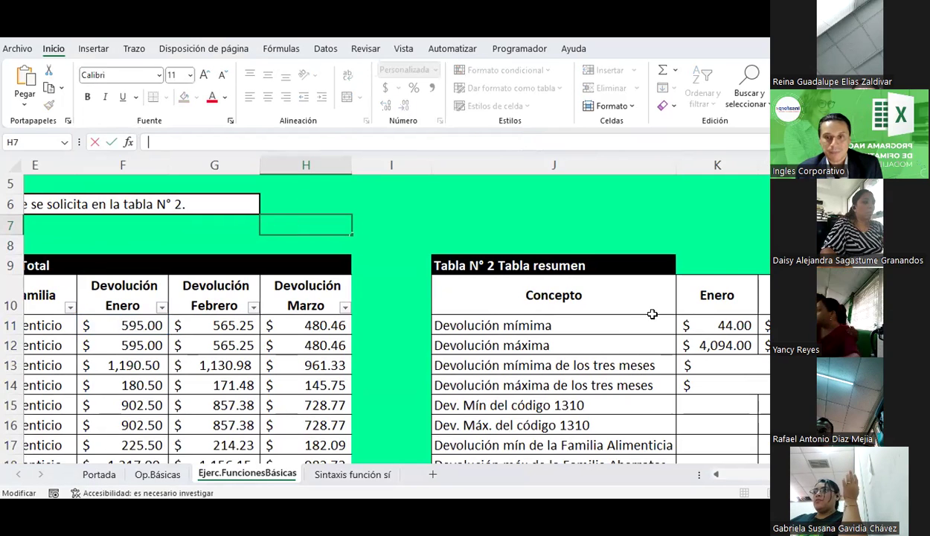
pyautogui.scroll(-1, 724, 348)
pyautogui.click(724, 346)
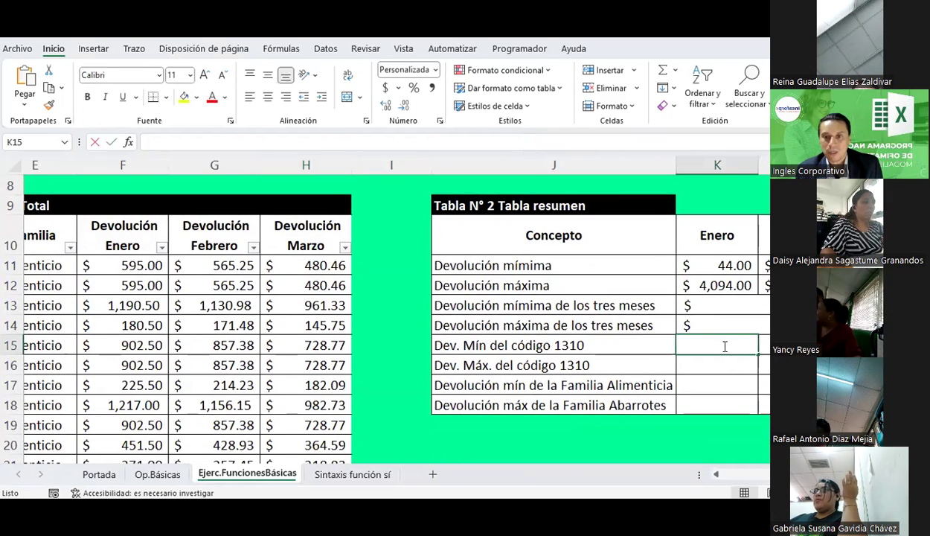
pyautogui.doubleClick(725, 346)
pyautogui.hotkey('ctrl', 'v')
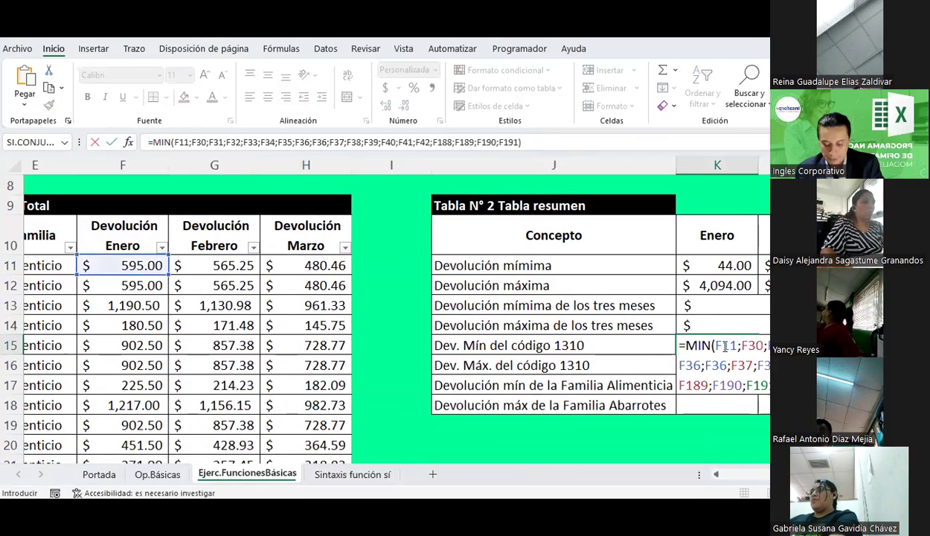
pyautogui.press('Return')
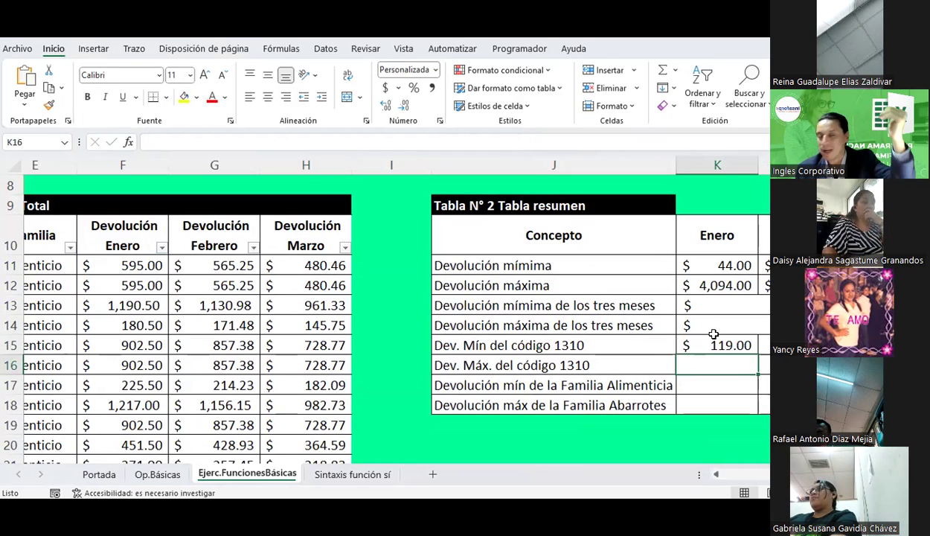
# Fill the K15 minimum formula across Febrero and Marzo in row 15 and check the references in each month's cell.
pyautogui.scroll(1, 713, 334)
pyautogui.click(712, 405)
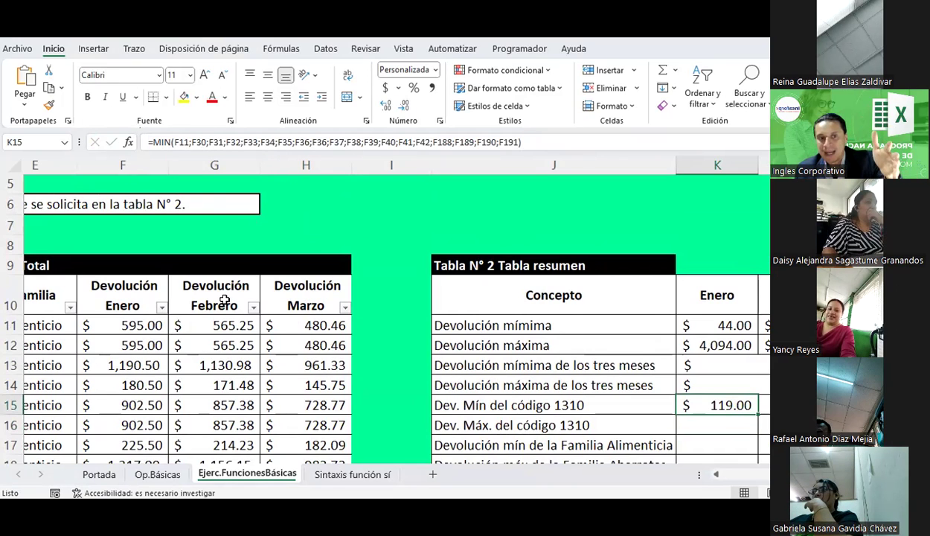
pyautogui.hscroll(1, 385, 320)
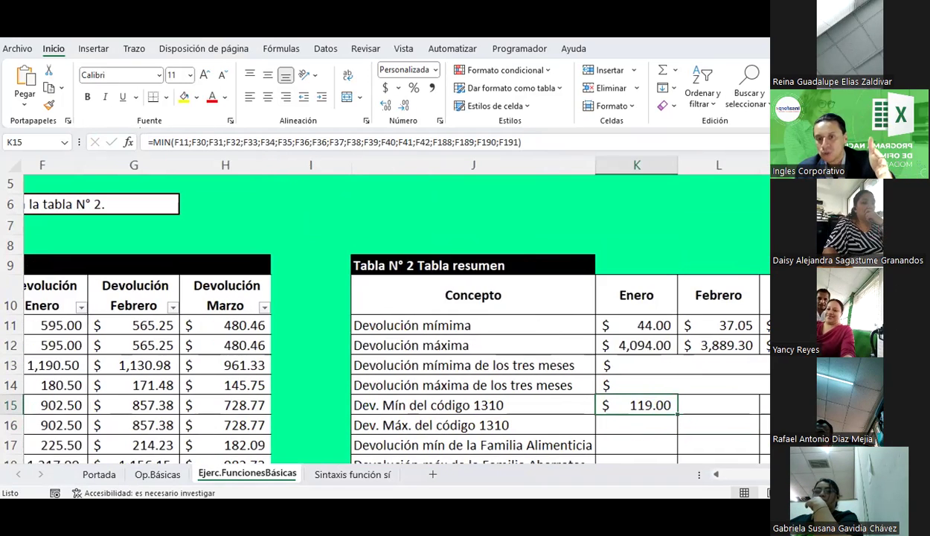
pyautogui.moveTo(679, 410); pyautogui.dragTo(737, 414)
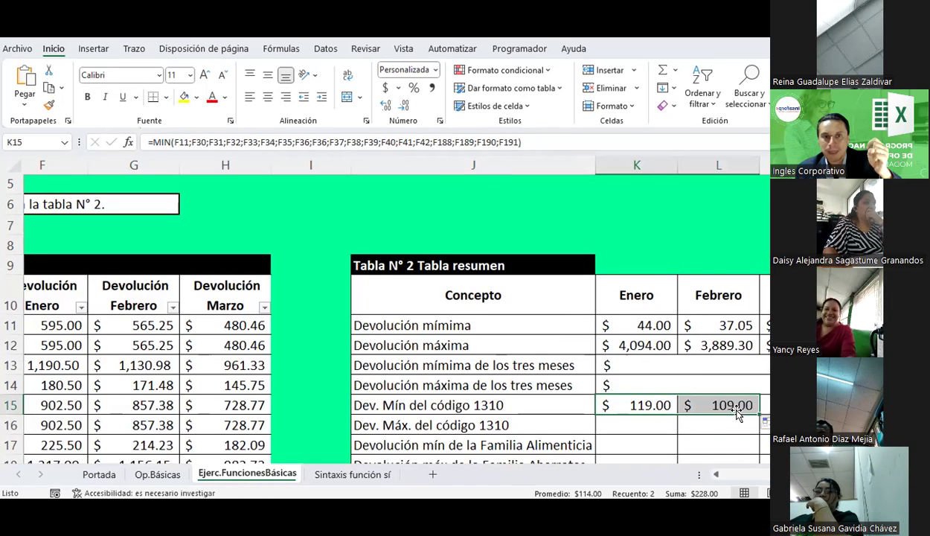
pyautogui.click(644, 405)
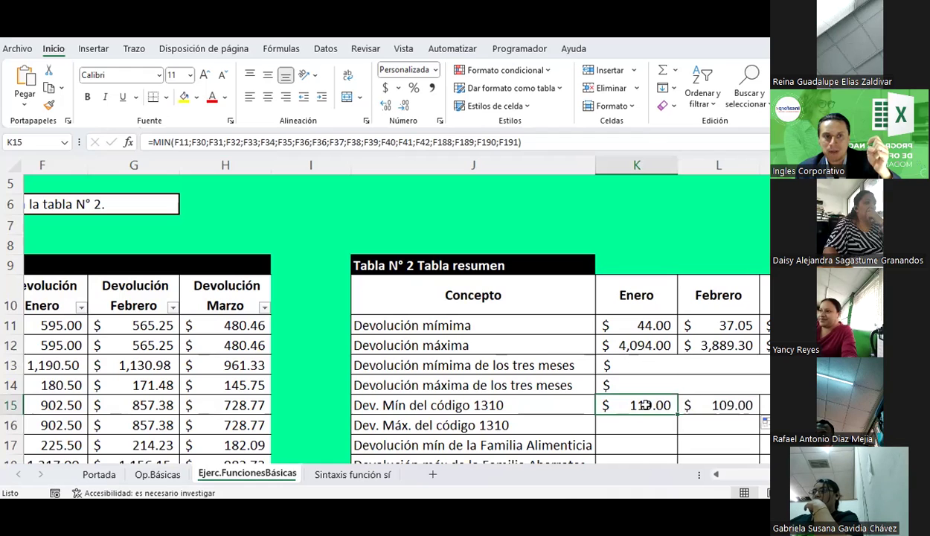
pyautogui.click(710, 405)
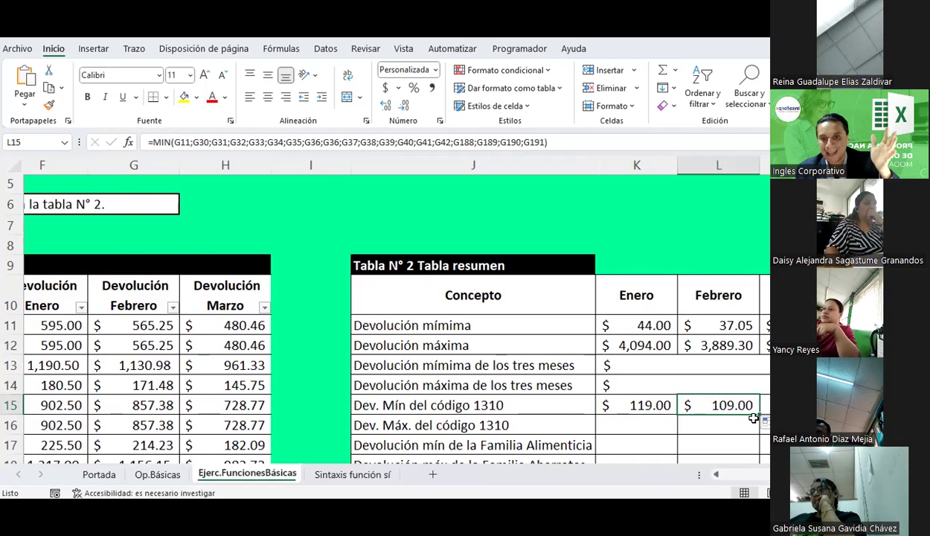
pyautogui.moveTo(758, 412); pyautogui.dragTo(767, 409)
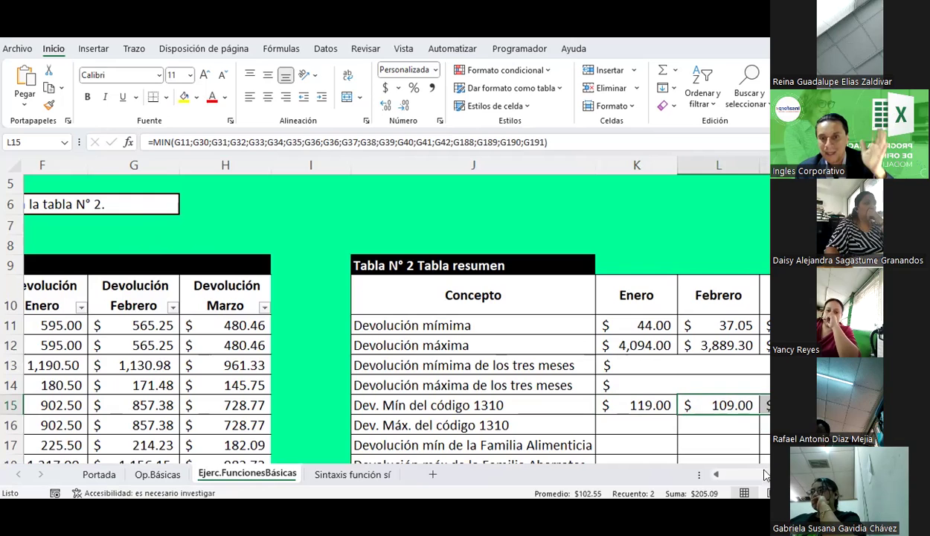
pyautogui.click(767, 408)
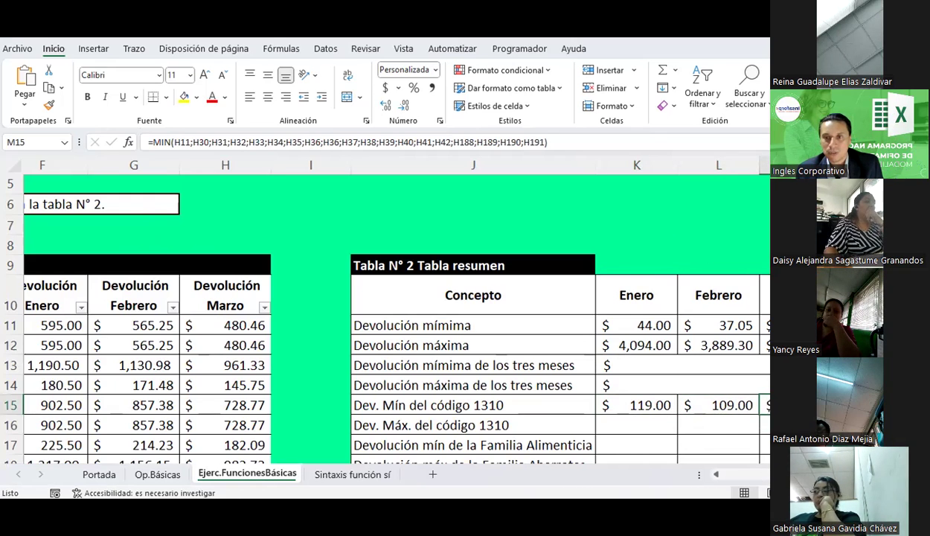
pyautogui.hscroll(-1, 66, 325)
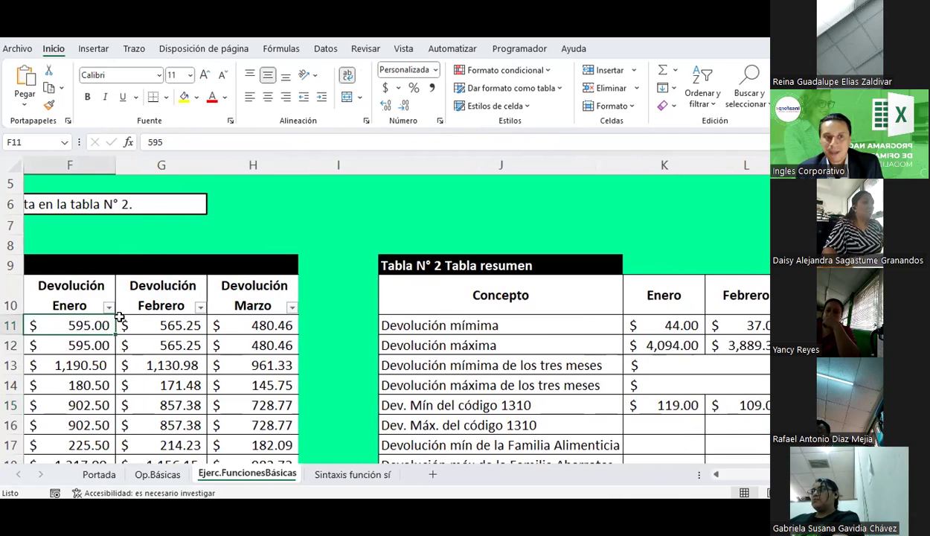
pyautogui.click(688, 405)
pyautogui.click(727, 404)
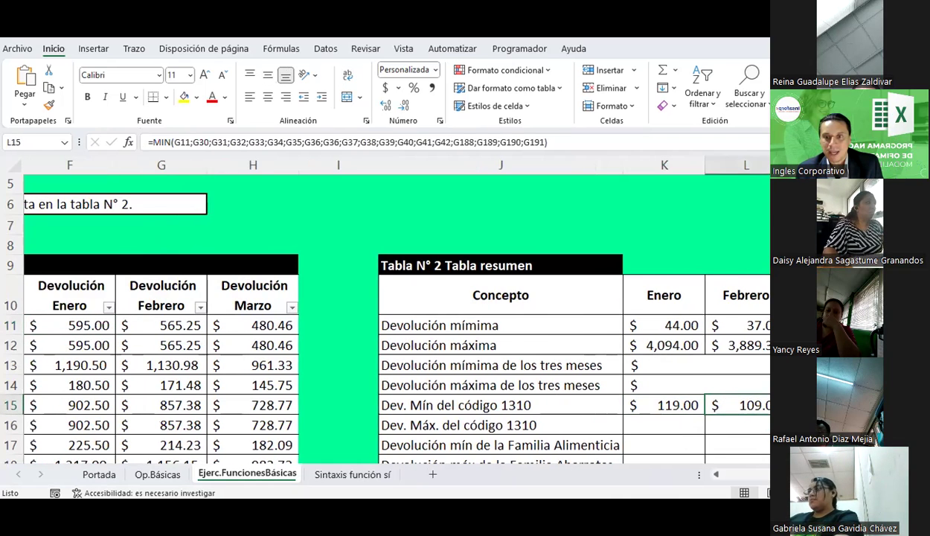
# Copy the MIN formula text from K15 into K16, the Enero cell of Dev. Máx. del código 1310.
pyautogui.scroll(-1, 664, 328)
pyautogui.click(672, 344)
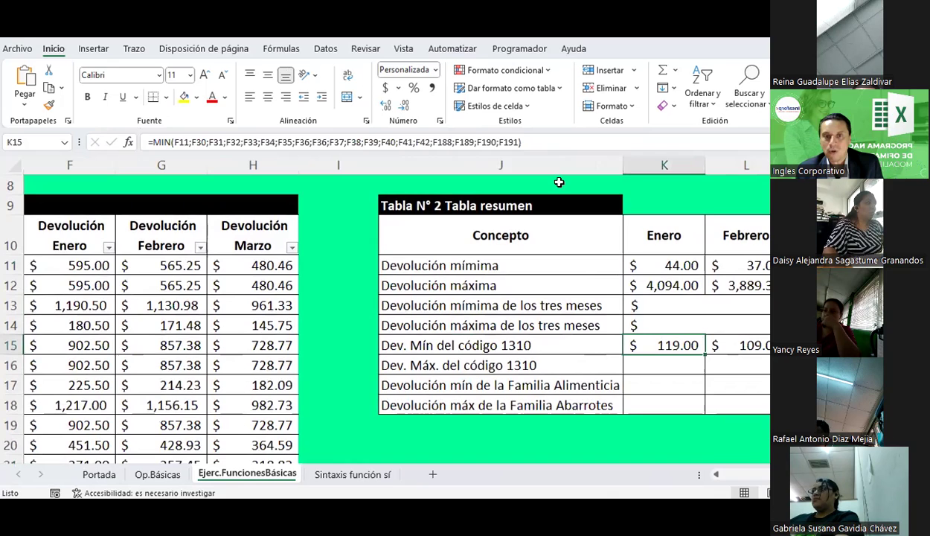
pyautogui.moveTo(541, 140); pyautogui.dragTo(147, 142)
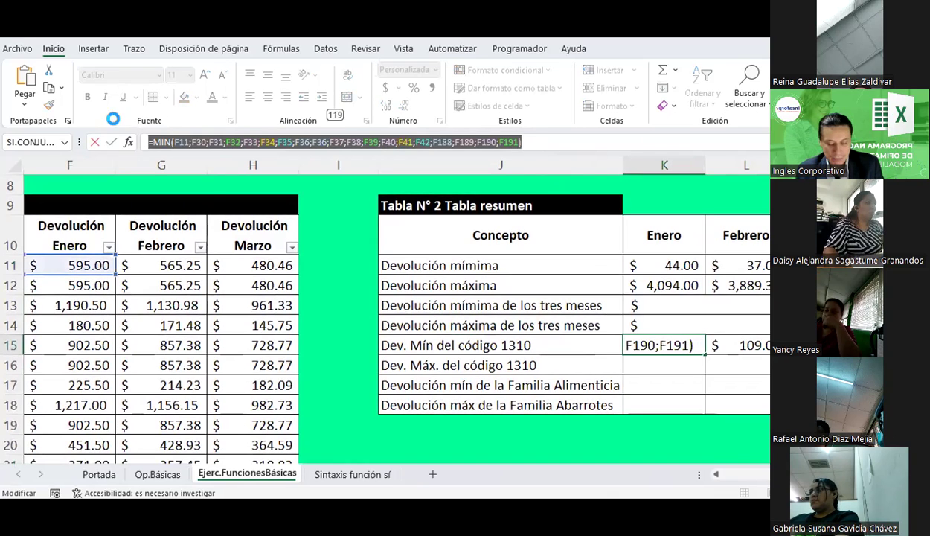
pyautogui.hotkey('ctrl', 'c')
pyautogui.press('Return')
pyautogui.doubleClick(650, 364)
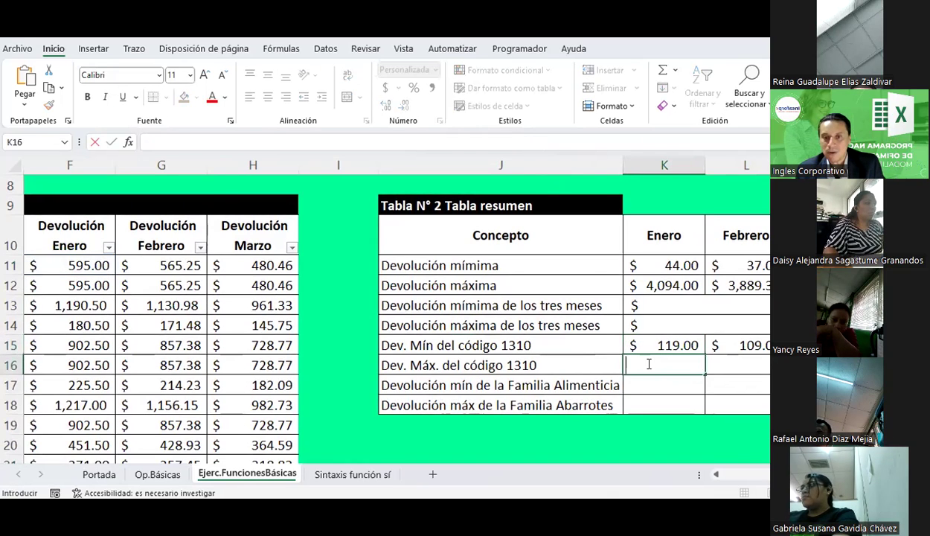
pyautogui.hotkey('ctrl', 'v')
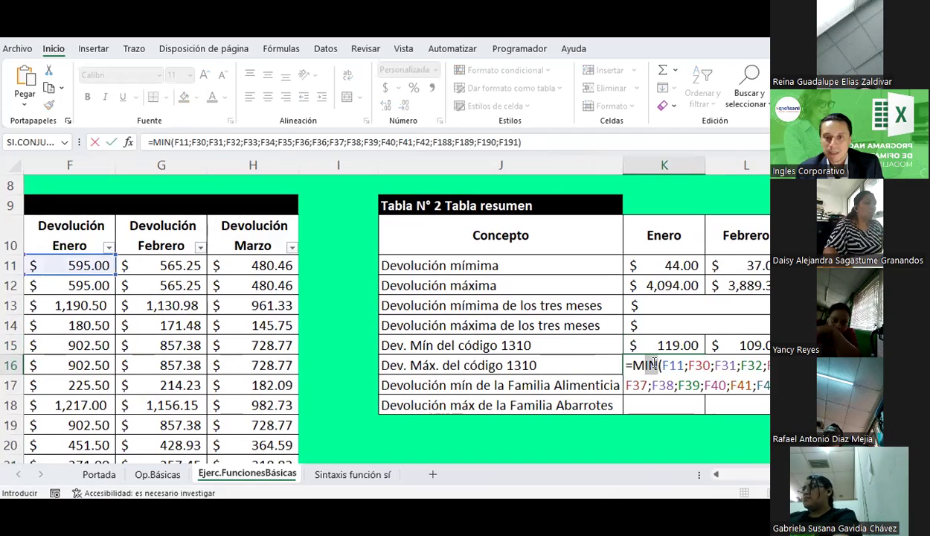
# Change the function in the K16 formula to MAX and enter it.
pyautogui.click(654, 363)
pyautogui.press('BackSpace')
pyautogui.press('BackSpace')
pyautogui.write('ax')
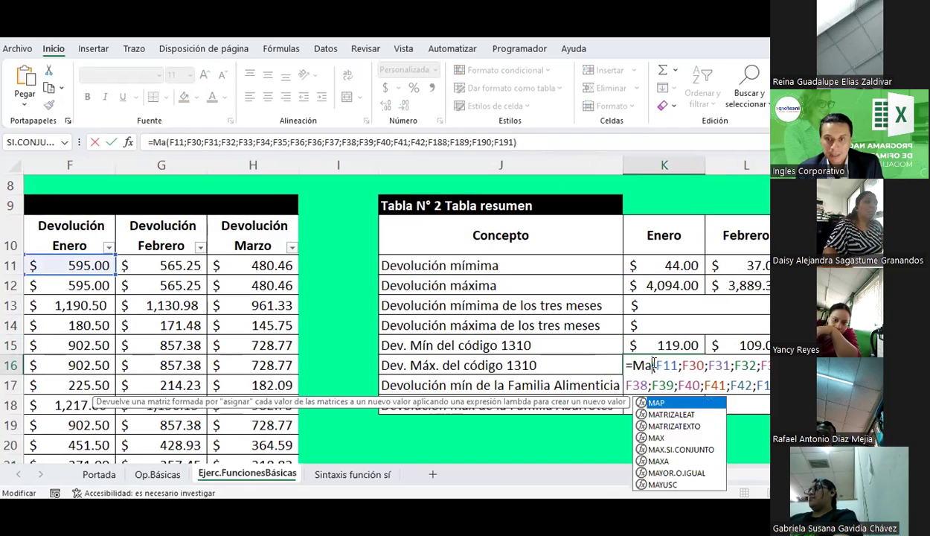
pyautogui.press('Return')
# Fill the K16 maximum formula across Febrero and Marzo, then check the January formulas in K15 and K16.
pyautogui.click(668, 365)
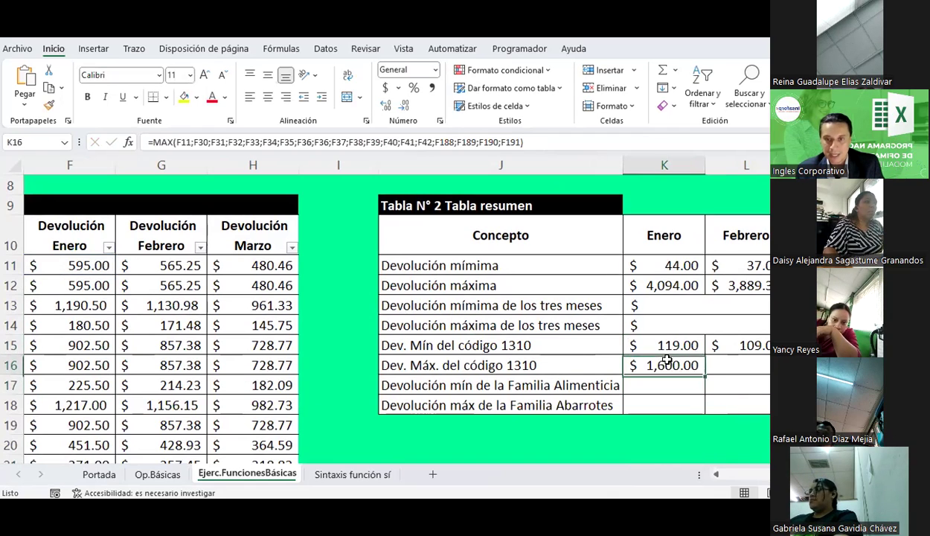
pyautogui.moveTo(705, 375); pyautogui.dragTo(745, 368)
pyautogui.click(792, 385)
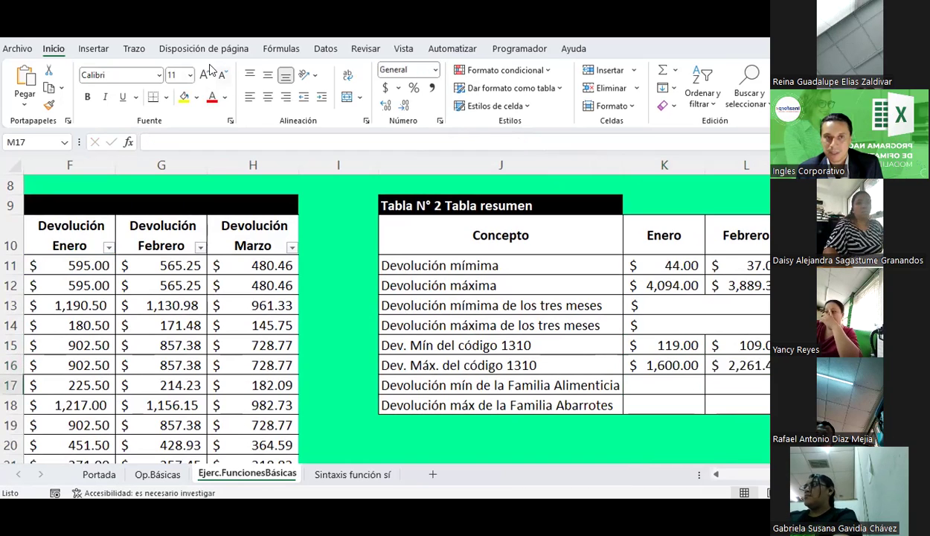
pyautogui.click(680, 343)
pyautogui.click(679, 365)
pyautogui.hscroll(1, 523, 363)
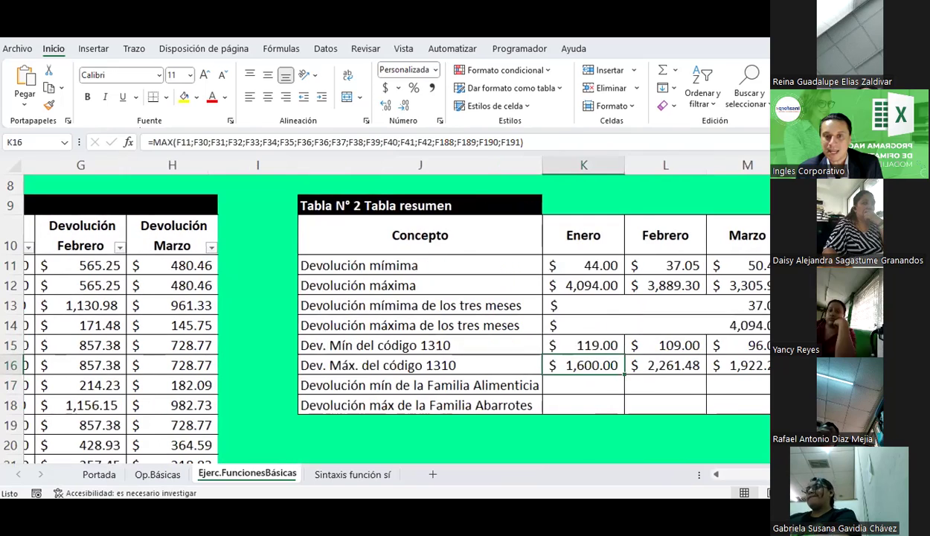
# Review the article 1310 records in Tabla N°1, especially row 36, against the code 1310 rows of Tabla N° 2.
pyautogui.click(478, 345)
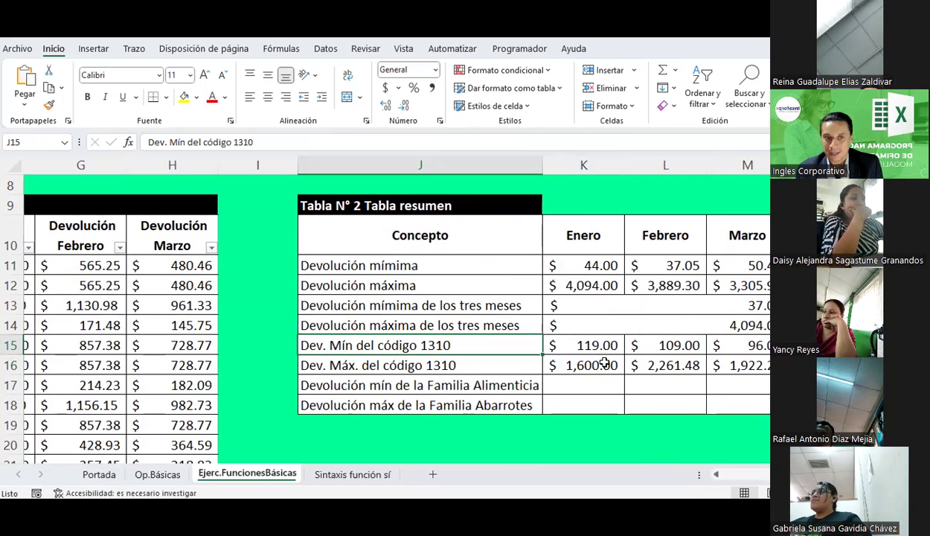
pyautogui.hscroll(-6, 391, 362)
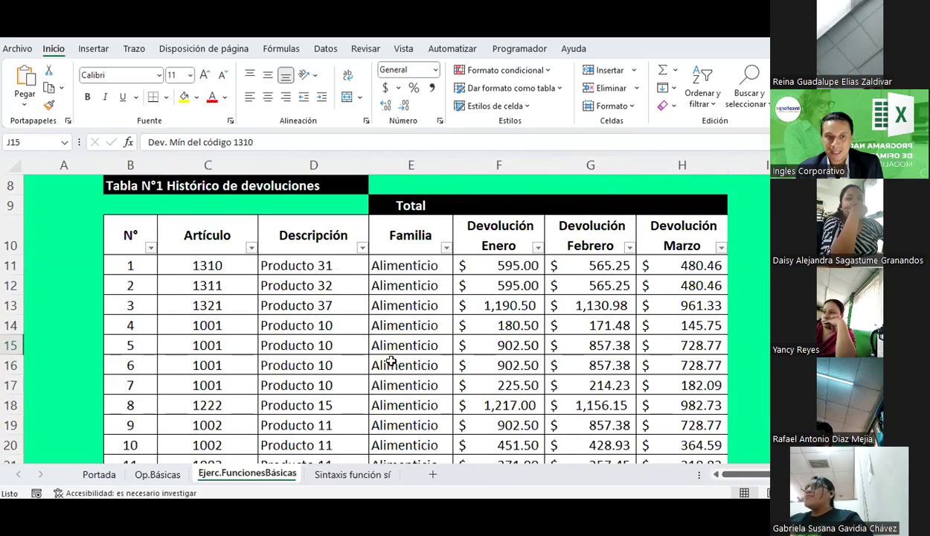
pyautogui.scroll(-6, 376, 346)
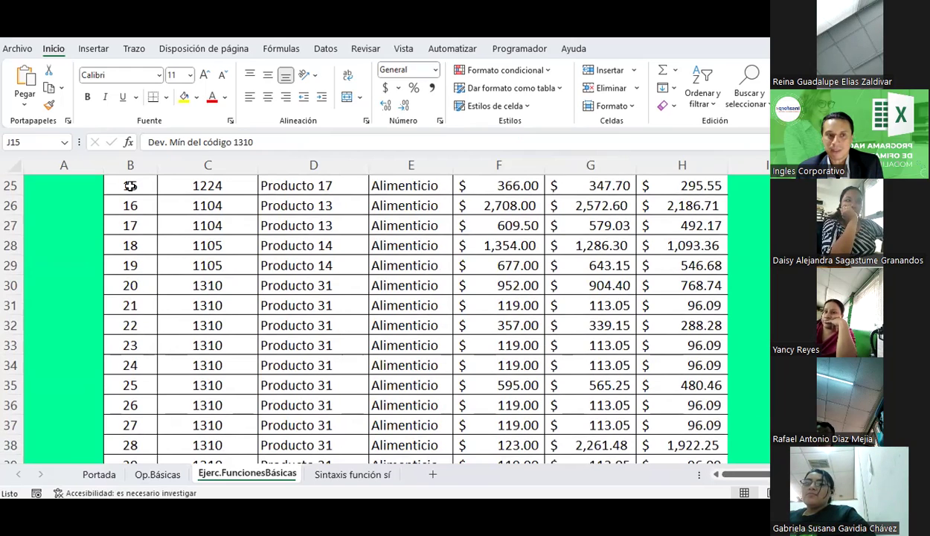
pyautogui.click(10, 402)
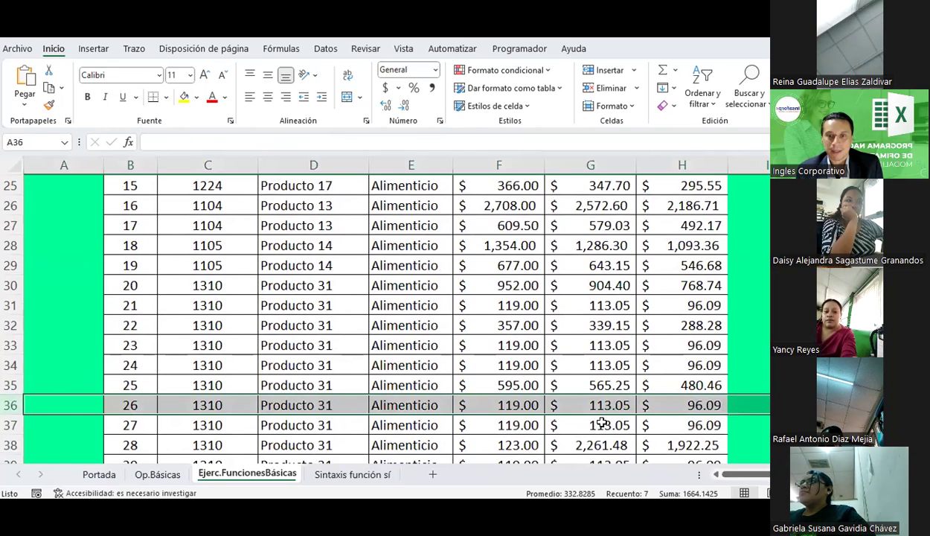
pyautogui.scroll(3, 602, 421)
pyautogui.hscroll(2, 395, 320)
pyautogui.scroll(4, 394, 320)
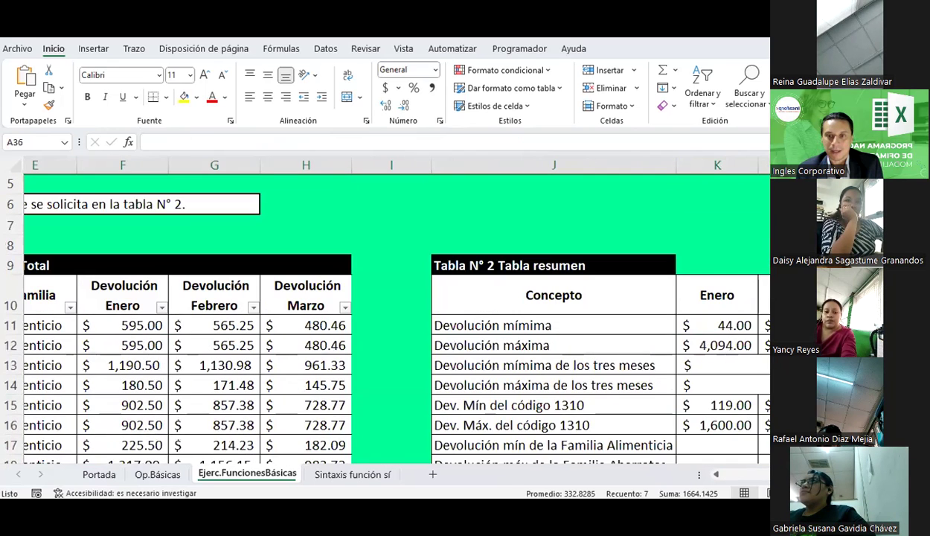
pyautogui.hscroll(1, 395, 320)
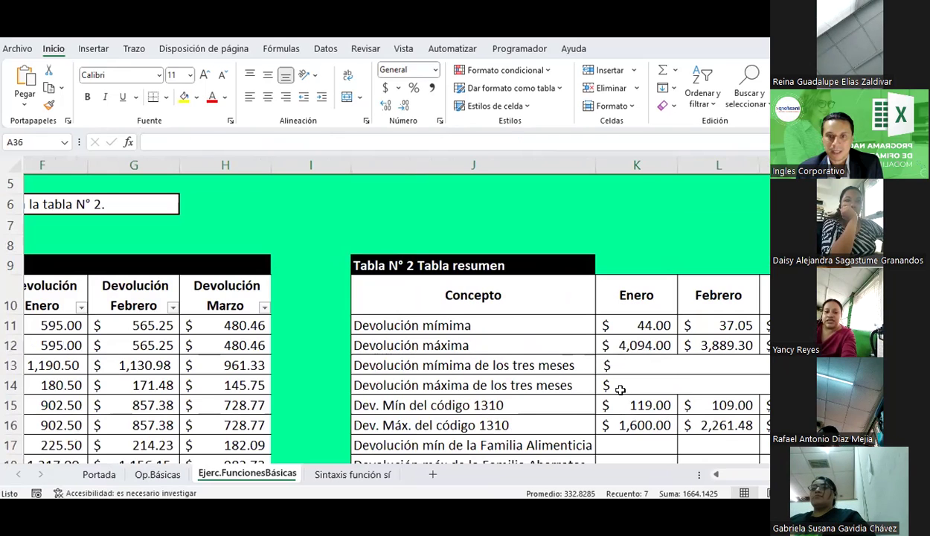
# Check the cell references in the MAX and MIN formulas of the code 1310 rows across the months.
pyautogui.click(642, 424)
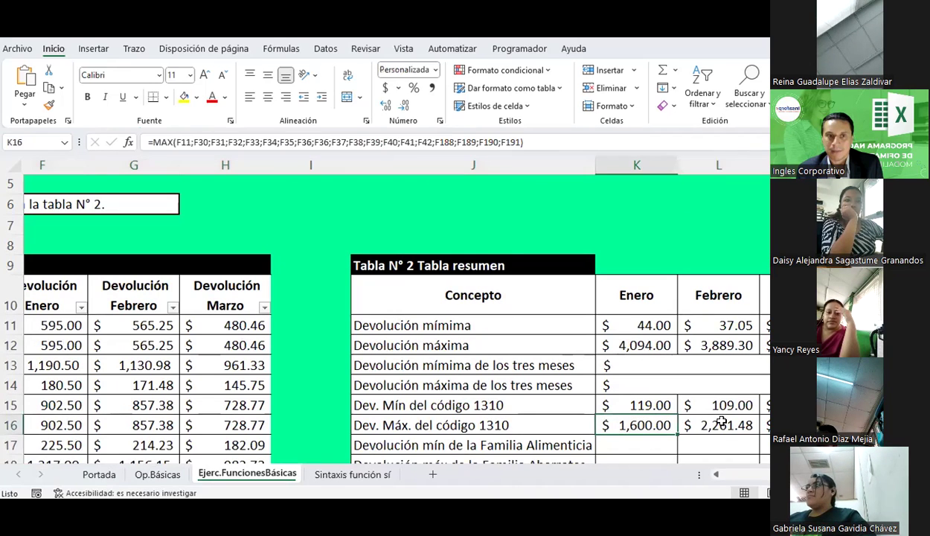
pyautogui.press('Right')
pyautogui.press('Right')
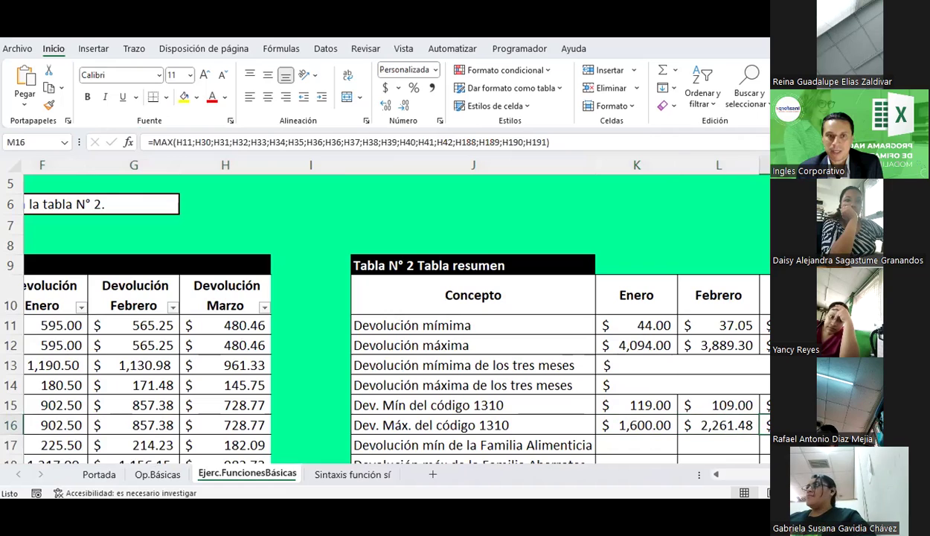
pyautogui.press('Up')
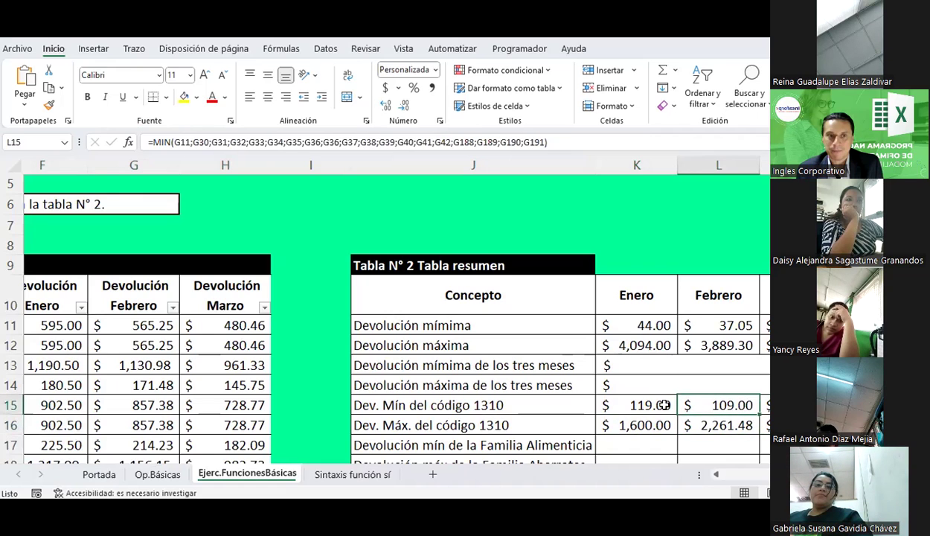
pyautogui.click(645, 406)
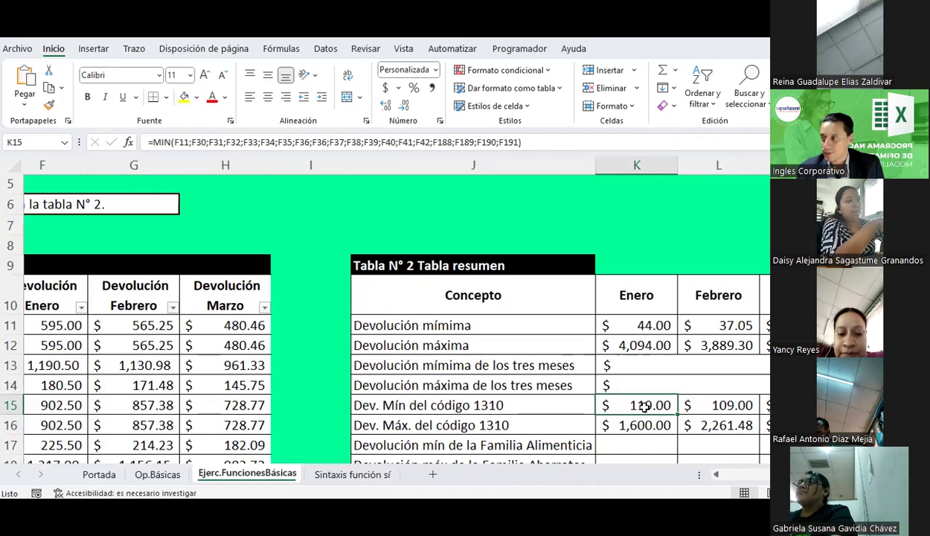
# Undo the code 1310 minimum and maximum entries in rows 15 and 16, back to the original MIN formula in H7.
pyautogui.hotkey('ctrl', 'z')
pyautogui.hotkey('ctrl', 'z')
pyautogui.hotkey('ctrl', 'z')
pyautogui.hotkey('ctrl', 'z')
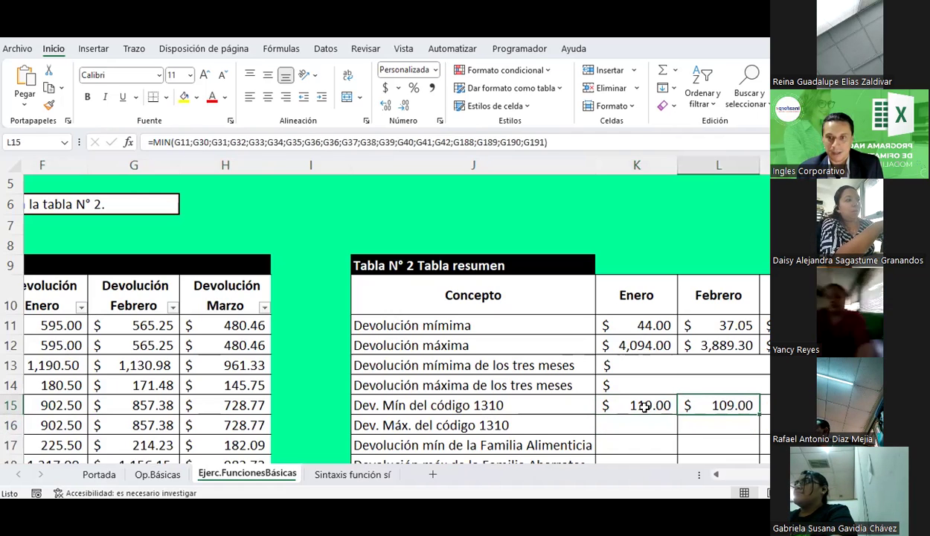
pyautogui.hotkey('ctrl', 'z')
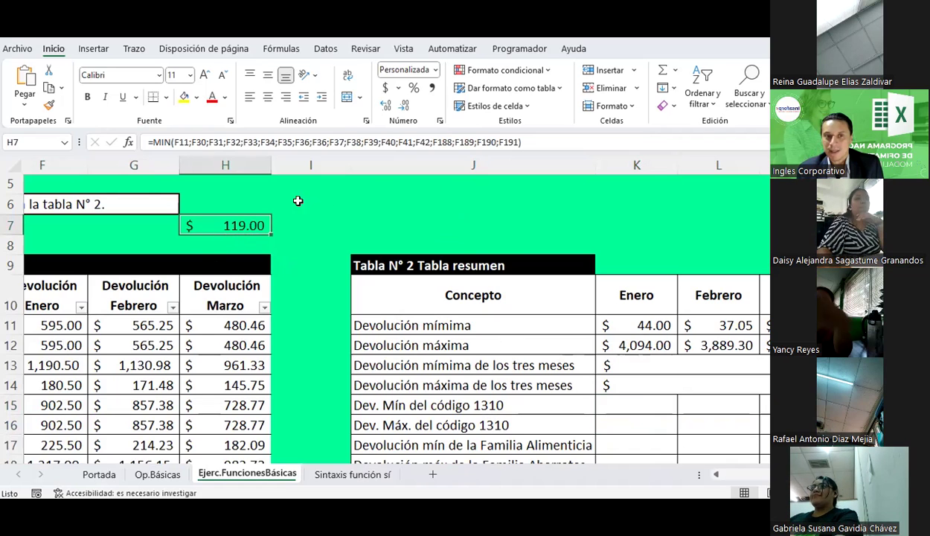
pyautogui.click(535, 141)
pyautogui.moveTo(514, 140); pyautogui.dragTo(147, 141)
pyautogui.hotkey('ctrl', 'c')
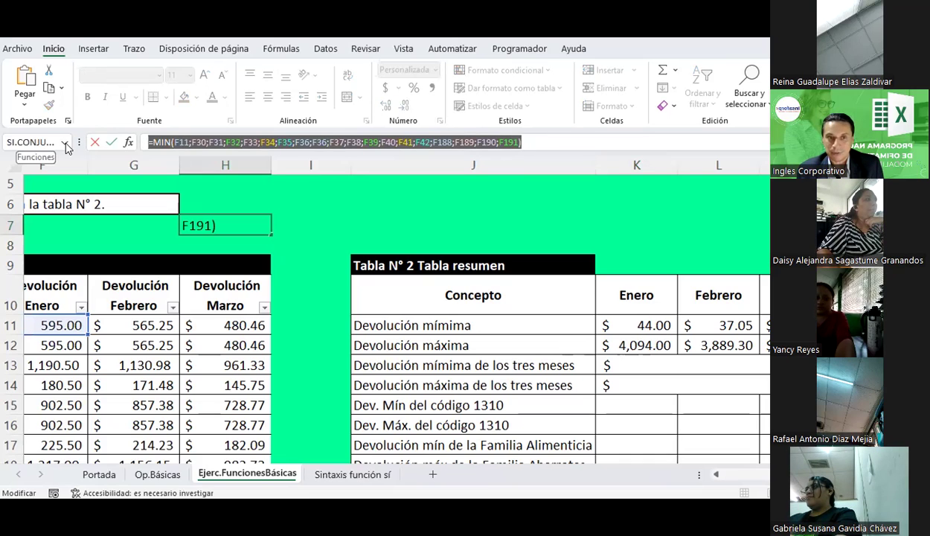
pyautogui.press('Escape')
pyautogui.press('Delete')
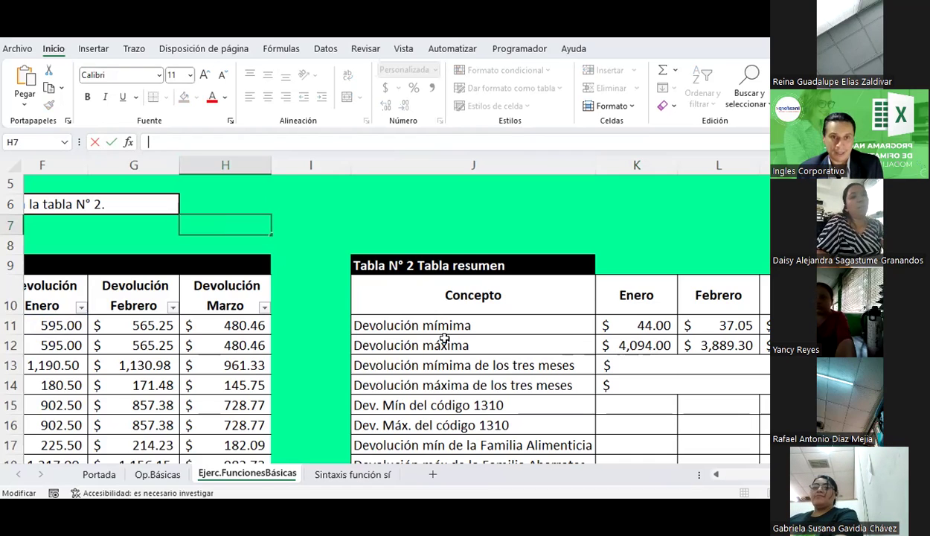
pyautogui.hotkey('ctrl', 'v')
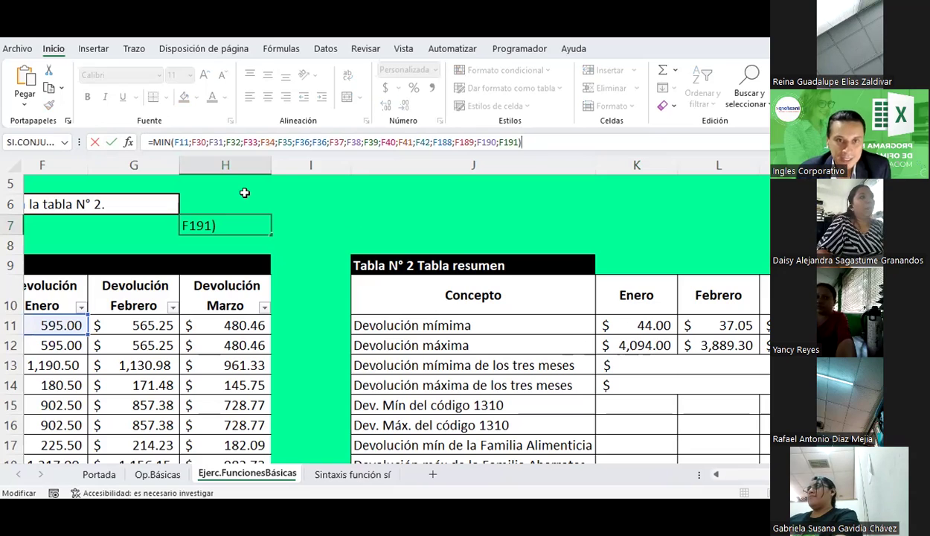
# Remove the duplicate F36 argument from the MIN formula in H7.
pyautogui.click(310, 144)
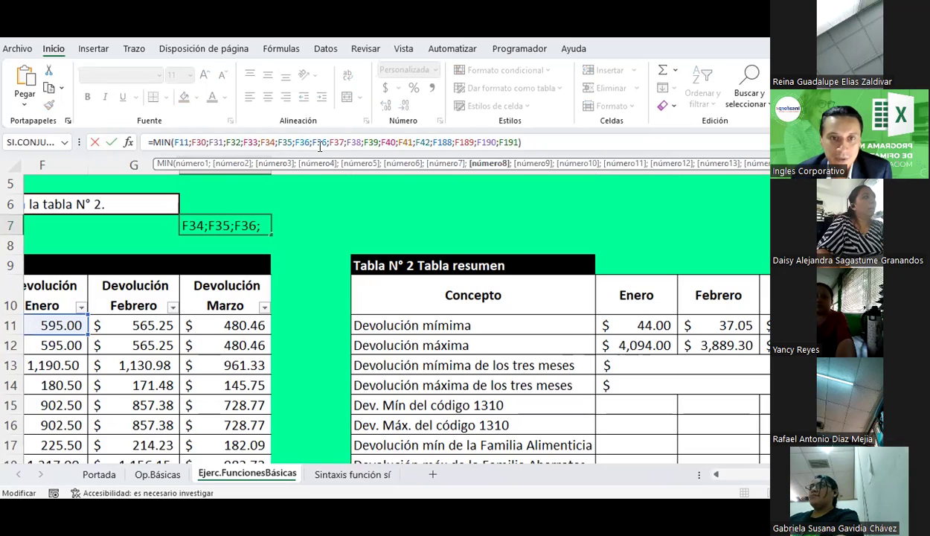
pyautogui.press('Delete')
pyautogui.press('Delete')
pyautogui.press('Delete')
pyautogui.press('Delete')
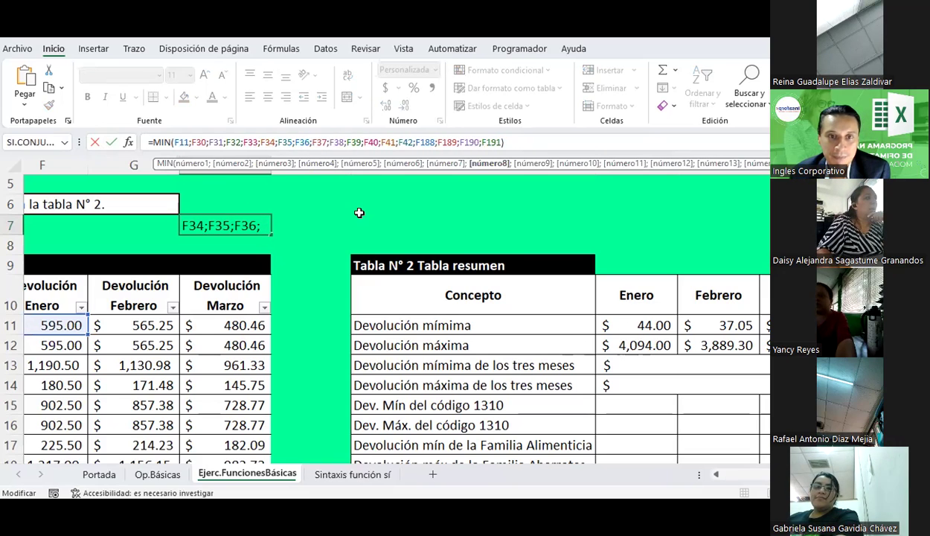
# Move the corrected MIN formula text from H7 to K15, the Enero cell of Dev. Mín del código 1310.
pyautogui.click(535, 143)
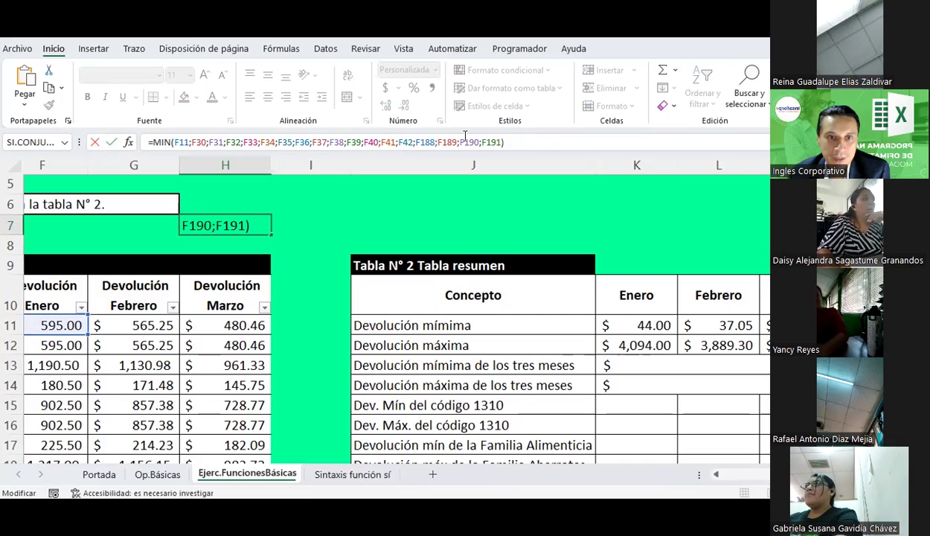
pyautogui.moveTo(535, 144); pyautogui.dragTo(119, 144)
pyautogui.hotkey('ctrl', 'c')
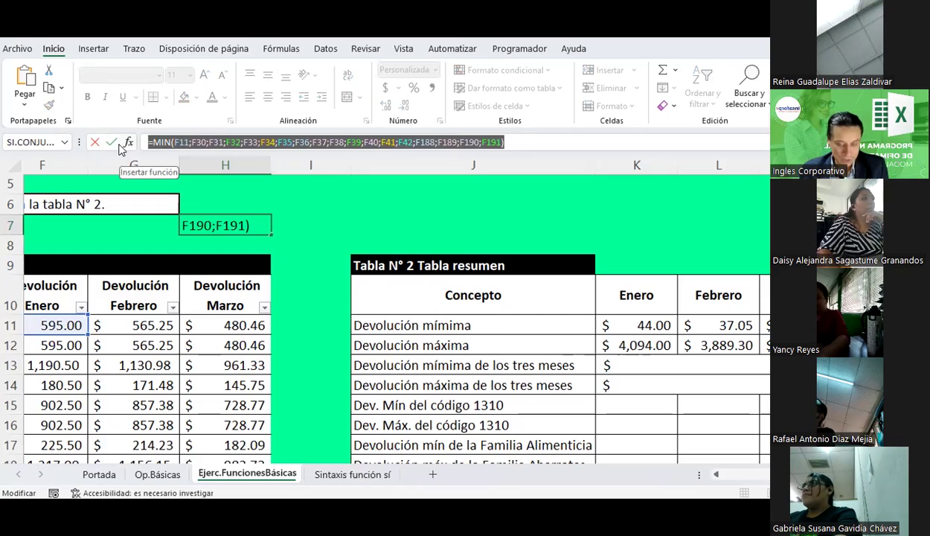
pyautogui.press('Delete')
pyautogui.click(623, 403)
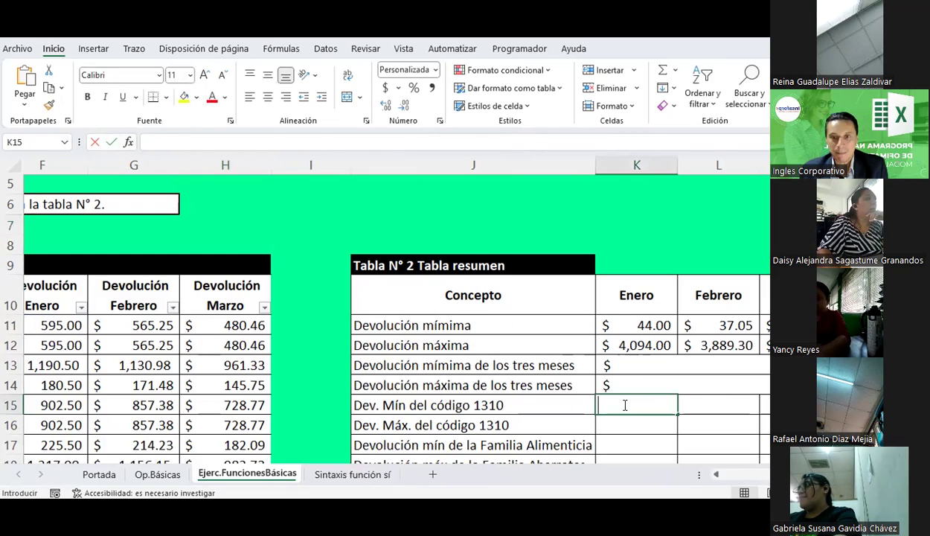
pyautogui.doubleClick(625, 405)
pyautogui.hotkey('ctrl', 'v')
pyautogui.press('Return')
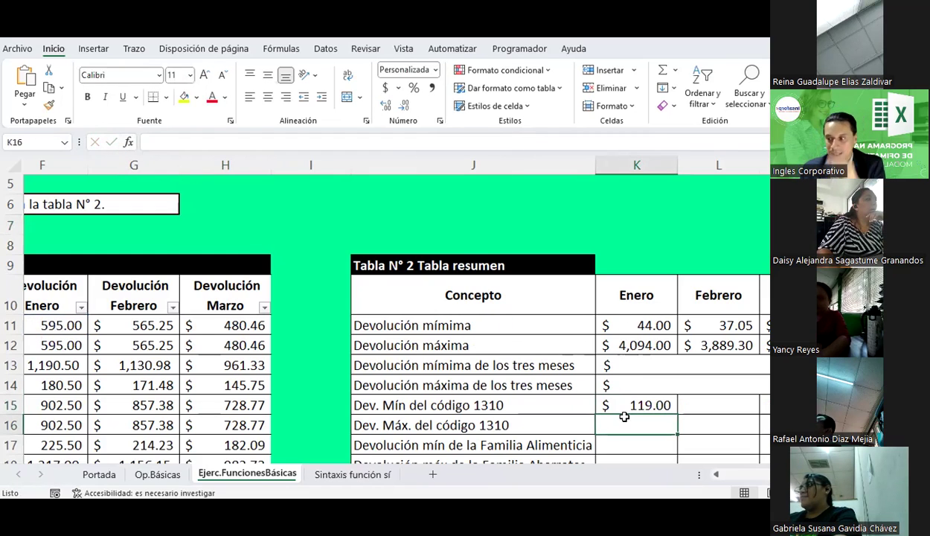
# Fill the corrected K15 minimum formula across Febrero and Marzo in row 15.
pyautogui.moveTo(629, 436); pyautogui.dragTo(651, 404)
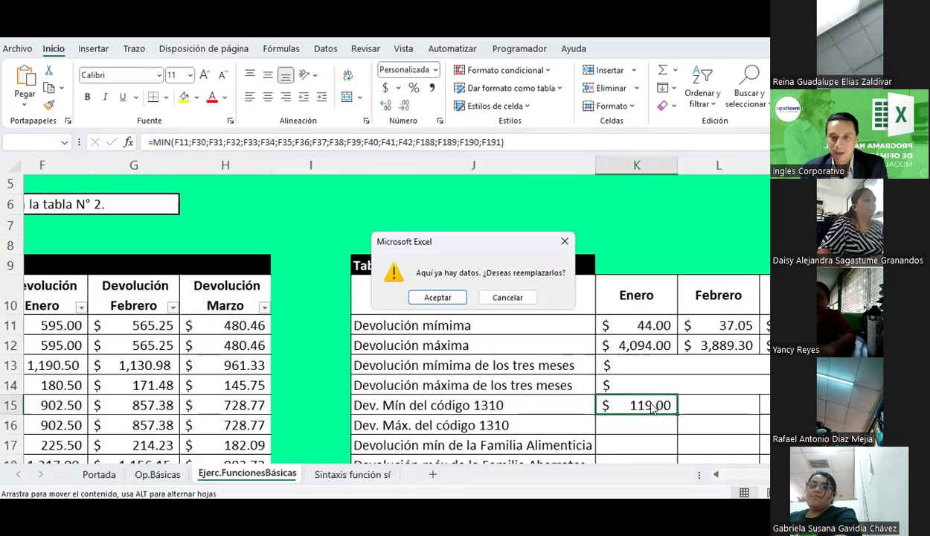
pyautogui.press('Escape')
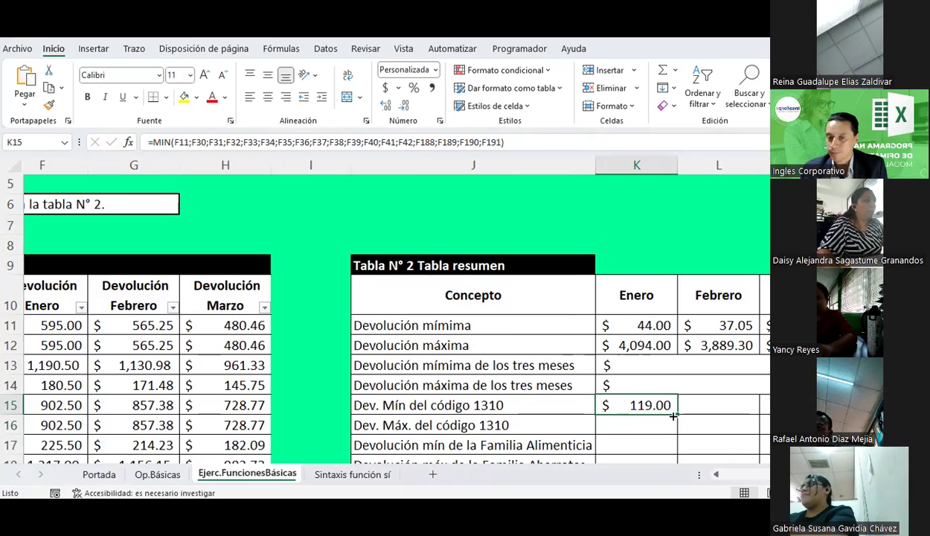
pyautogui.moveTo(678, 415); pyautogui.dragTo(767, 415)
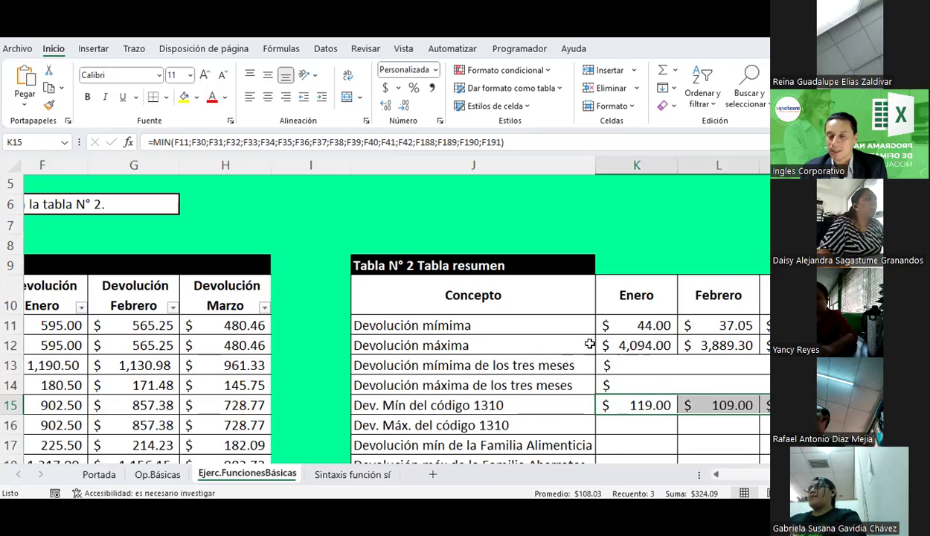
# Paste the corrected formula text into K16 for Dev. Máx. del código 1310 and change its function to MAX.
pyautogui.scroll(-2, 589, 344)
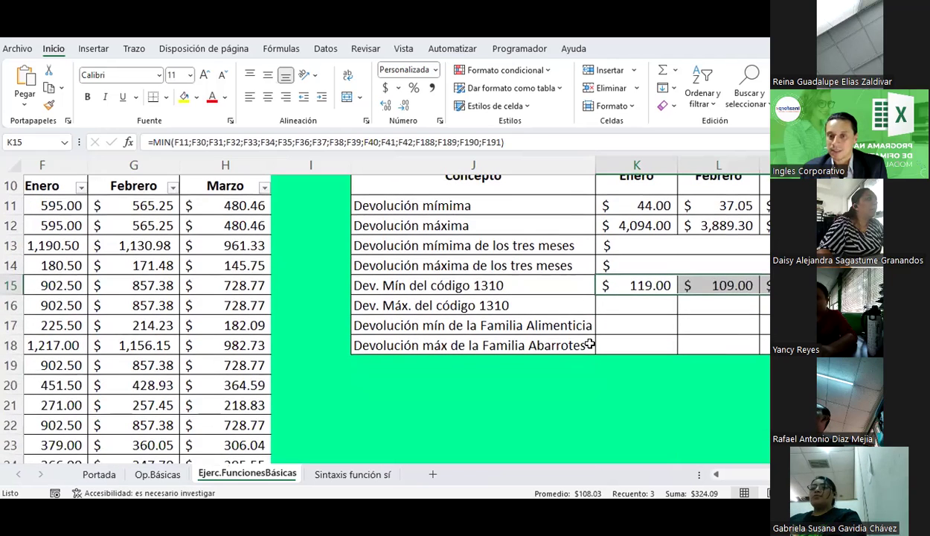
pyautogui.click(636, 303)
pyautogui.click(228, 142)
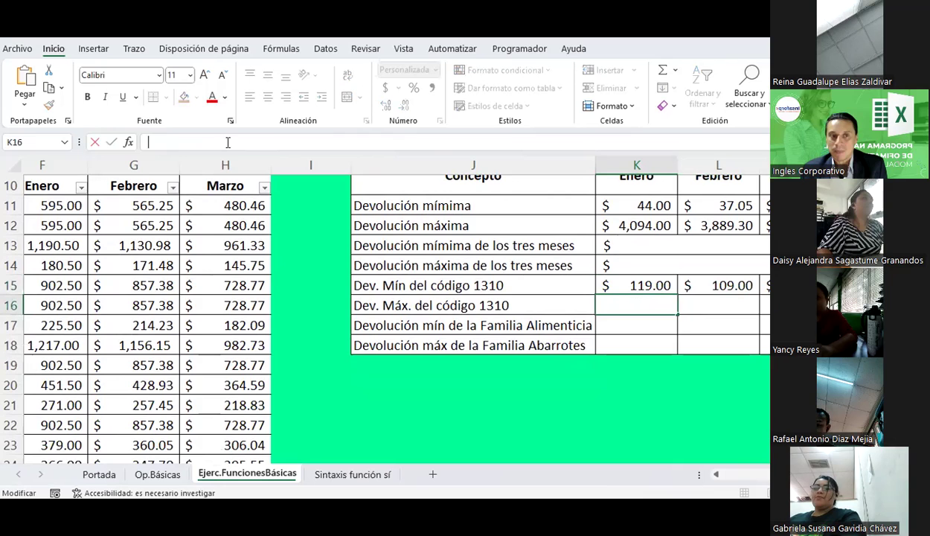
pyautogui.hotkey('ctrl', 'v')
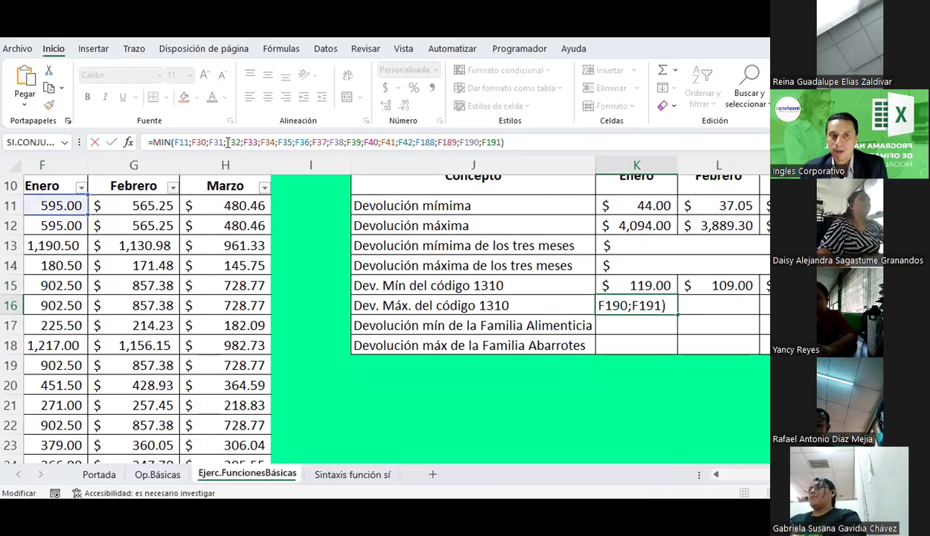
pyautogui.doubleClick(161, 143)
pyautogui.write('ma')
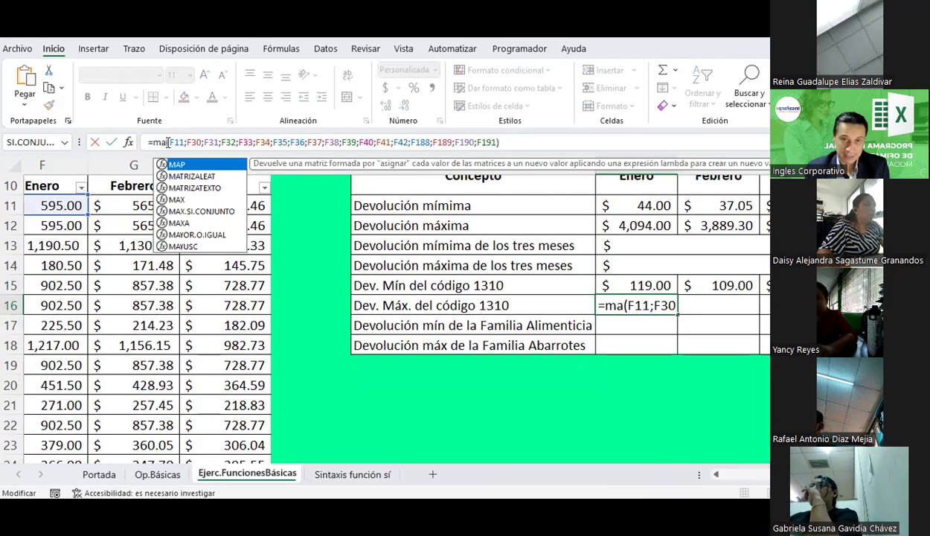
pyautogui.write('x')
pyautogui.press('Return')
# Fill the corrected K16 maximum formula across Febrero and Marzo in row 16.
pyautogui.click(632, 301)
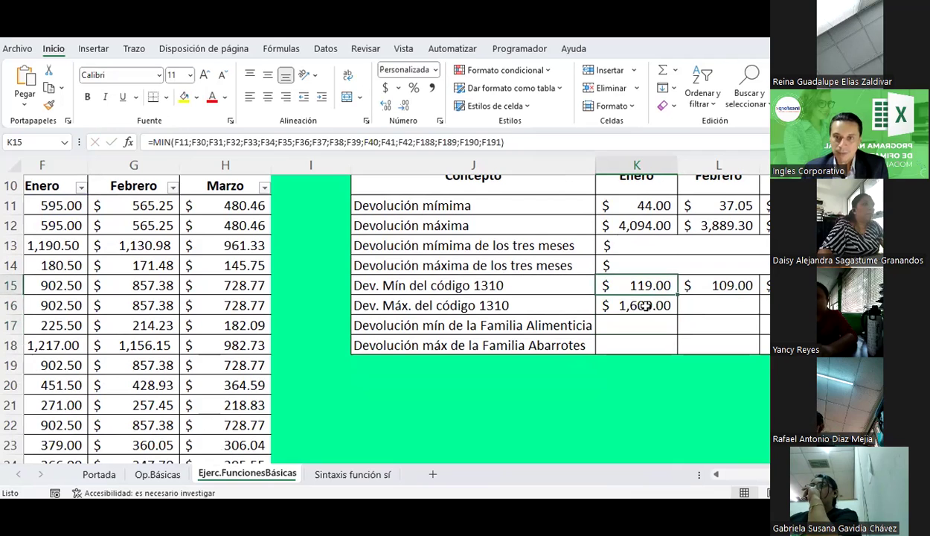
pyautogui.moveTo(676, 314); pyautogui.dragTo(745, 305)
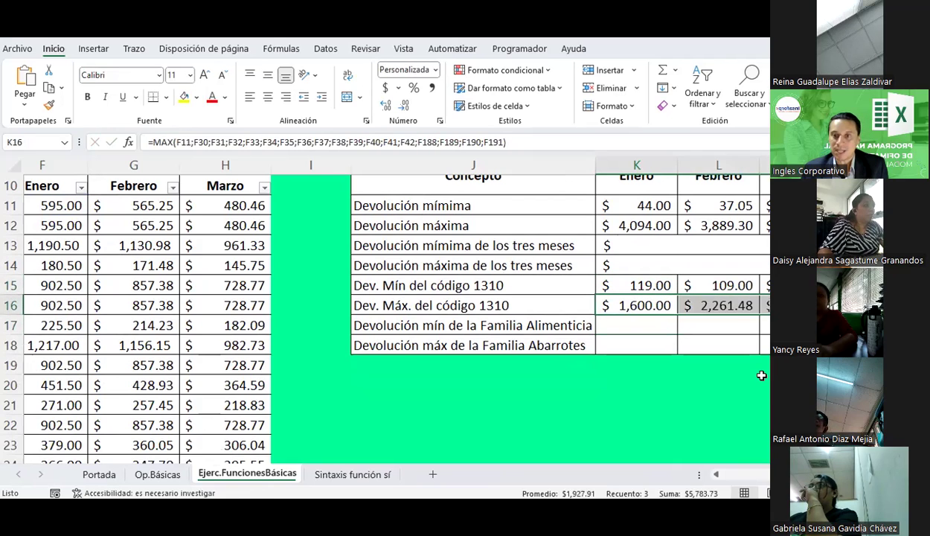
pyautogui.click(764, 384)
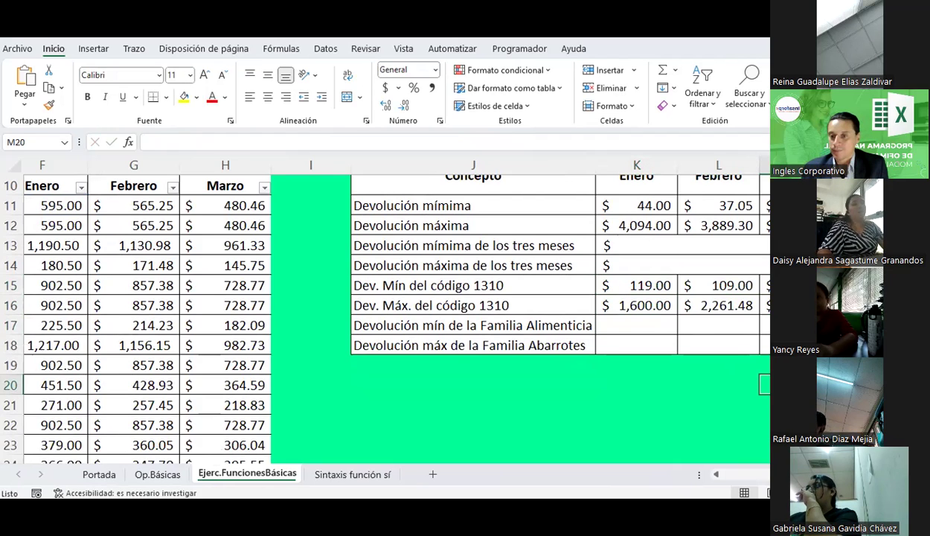
pyautogui.hscroll(1, 387, 313)
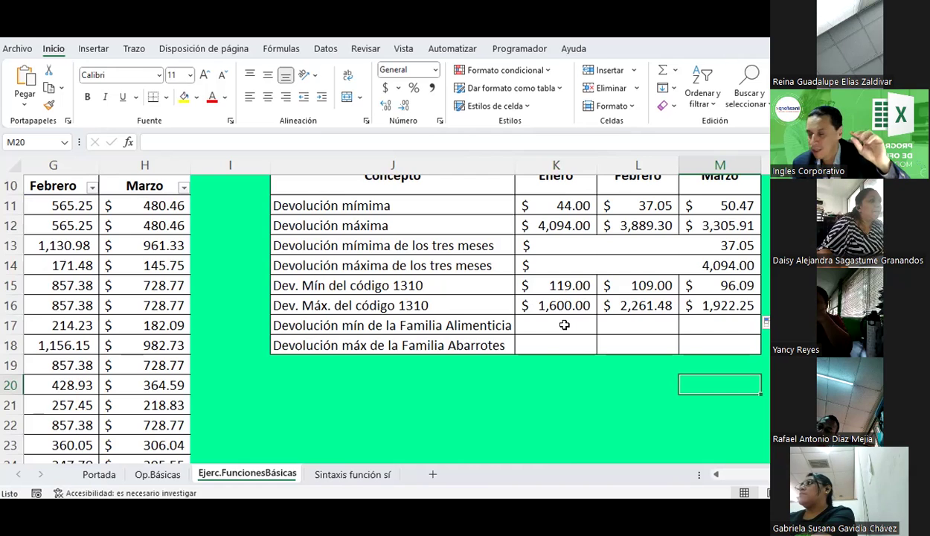
pyautogui.scroll(3, 564, 324)
pyautogui.click(143, 282)
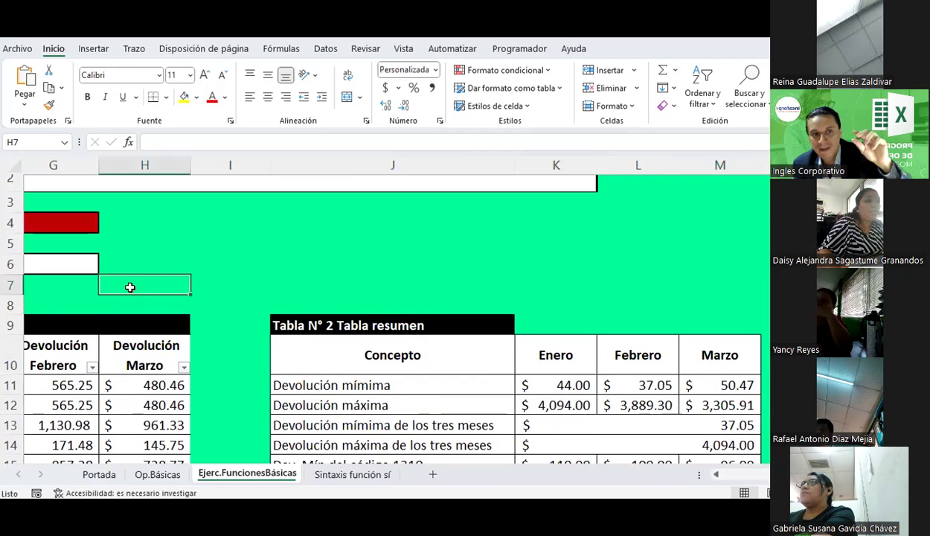
pyautogui.scroll(-1, 565, 410)
pyautogui.scroll(1, 279, 291)
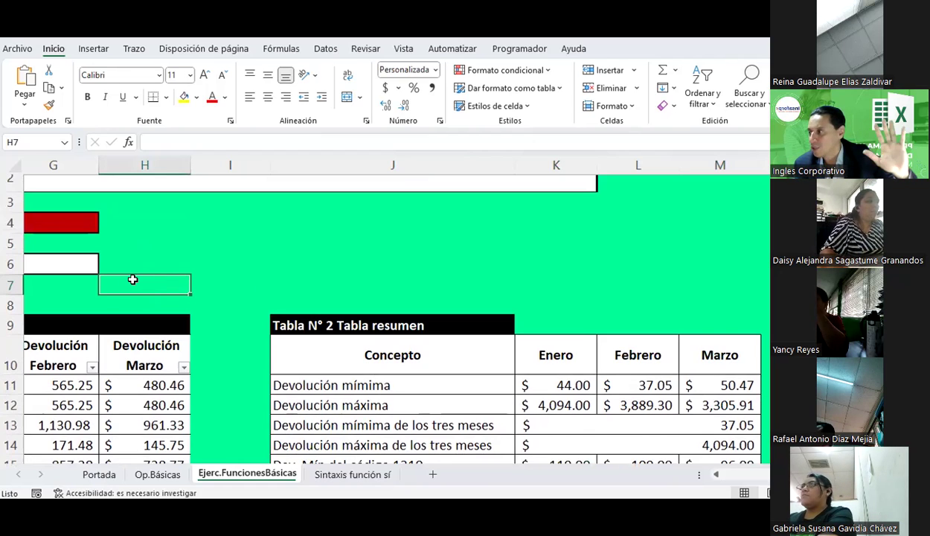
pyautogui.scroll(-2, 307, 280)
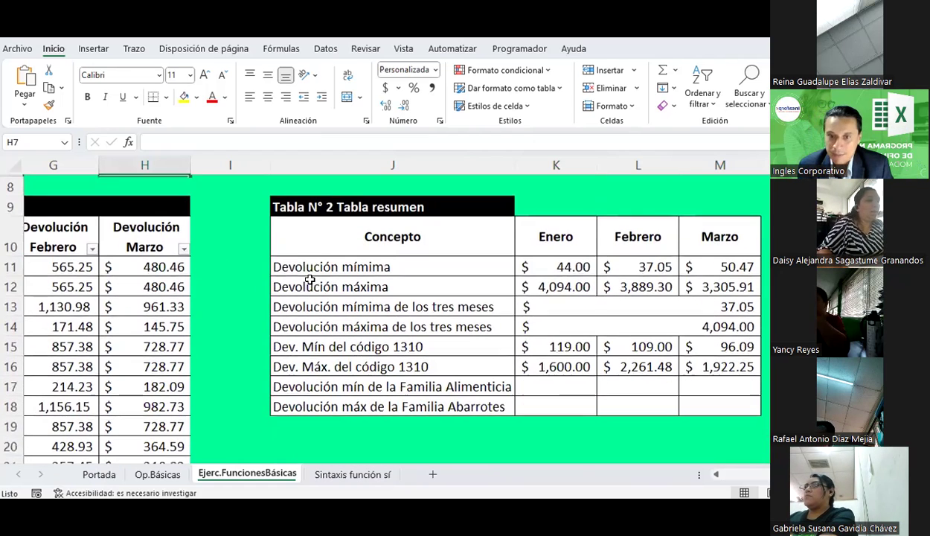
# Review the Tabla N° 2 rows for the minimum return of Familia Alimenticia and the maximum return of Familia Abarrotes.
pyautogui.hscroll(1, 394, 312)
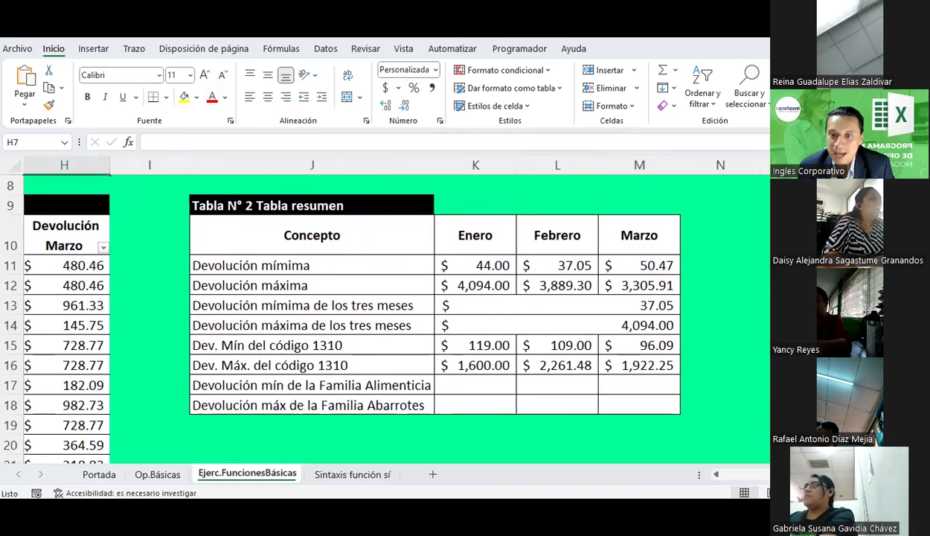
pyautogui.hscroll(-2, 394, 313)
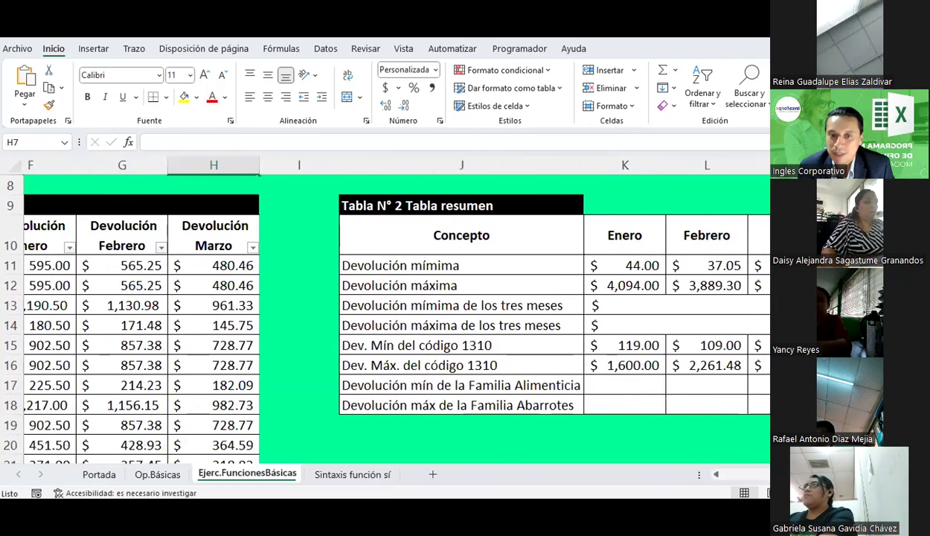
pyautogui.hscroll(1, 394, 313)
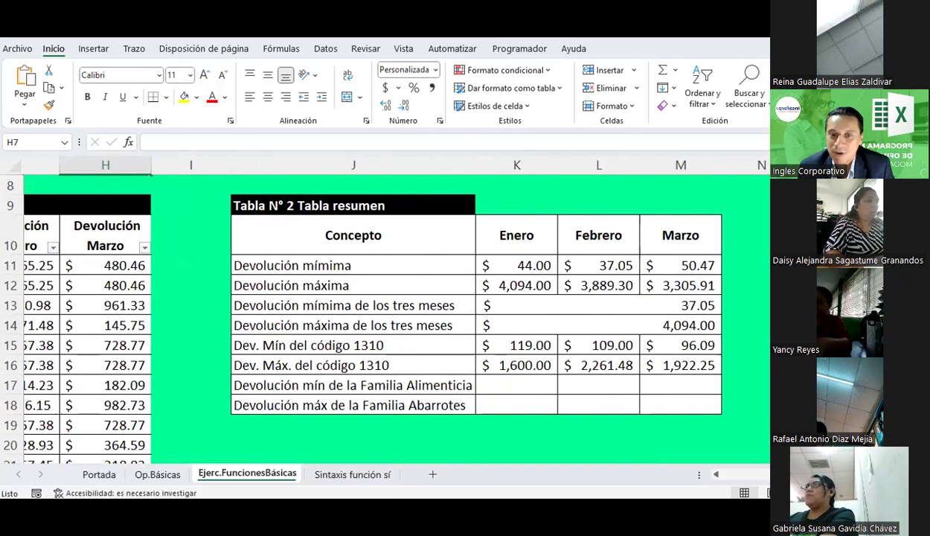
pyautogui.hscroll(1, 385, 303)
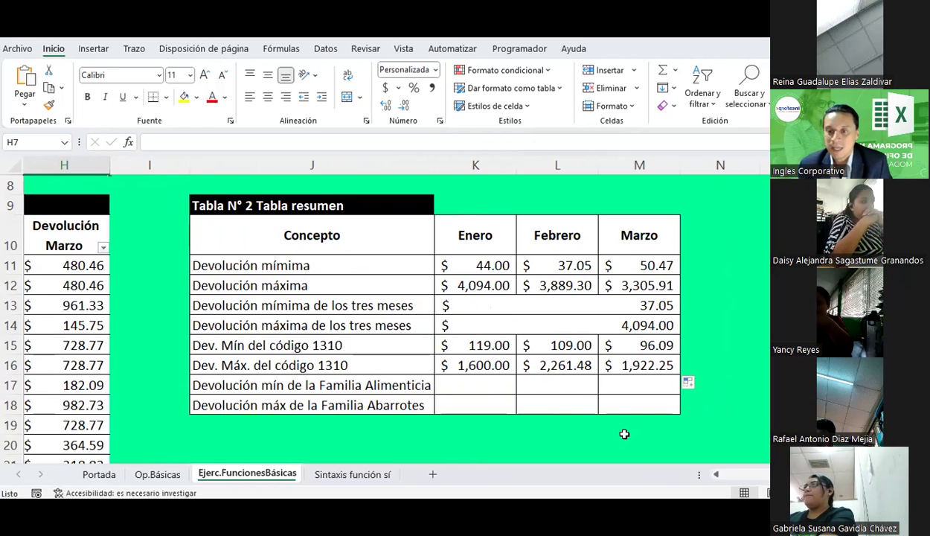
pyautogui.click(450, 390)
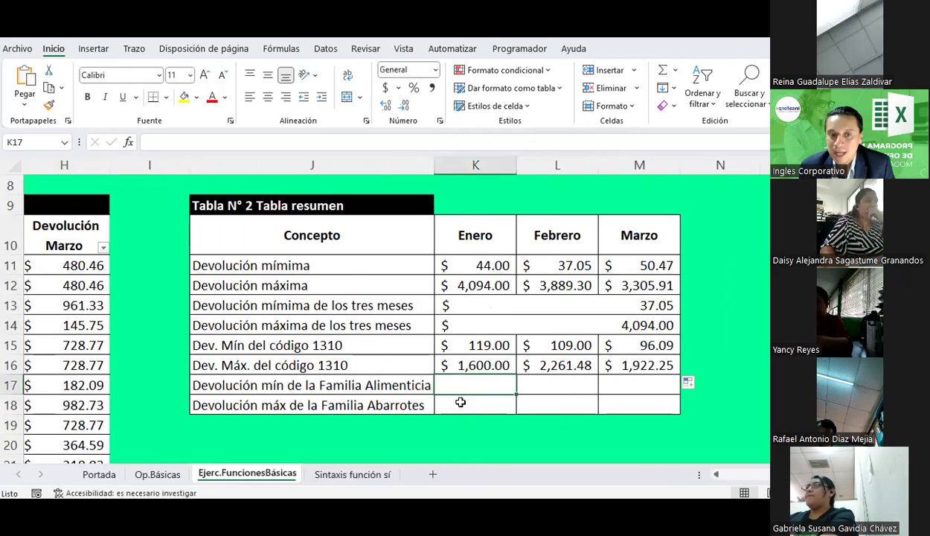
pyautogui.click(303, 387)
pyautogui.click(302, 405)
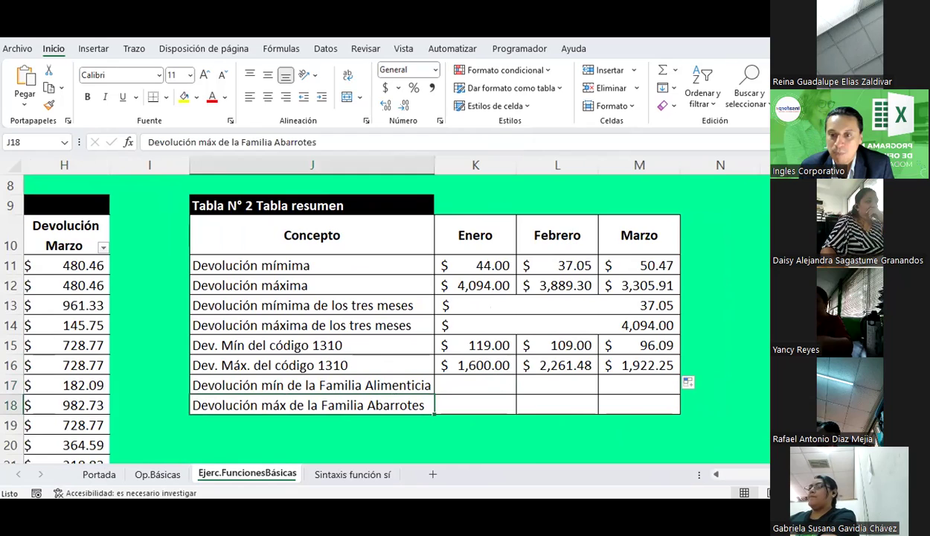
# Filter the Familia column of Tabla N°1 to show only Alimenticio.
pyautogui.hscroll(-3, 394, 320)
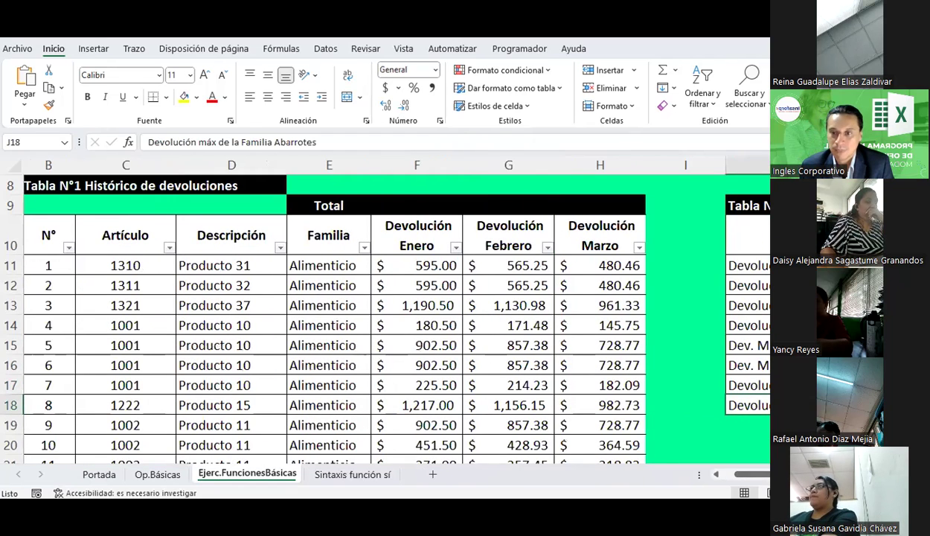
pyautogui.hscroll(1, 394, 320)
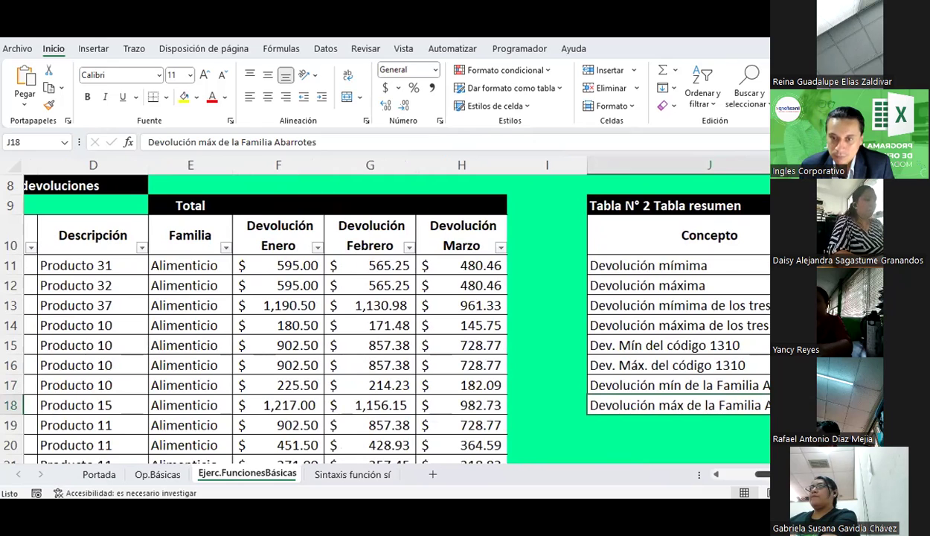
pyautogui.hscroll(-2, 769, 479)
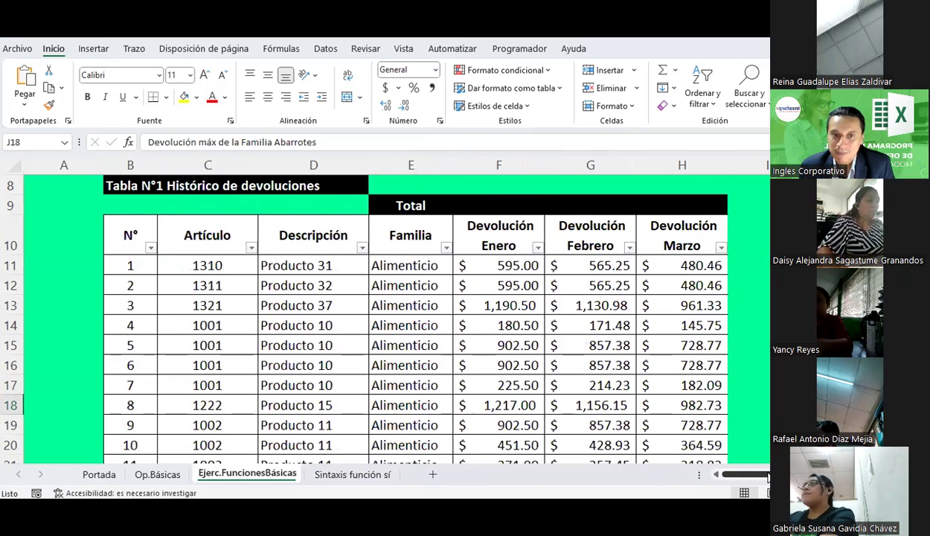
pyautogui.click(446, 249)
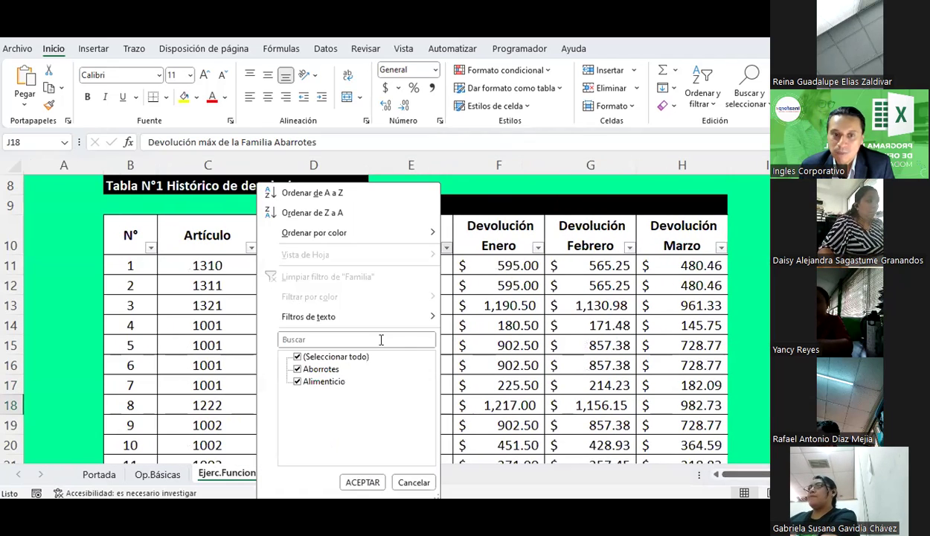
pyautogui.click(328, 357)
pyautogui.click(321, 381)
pyautogui.click(362, 482)
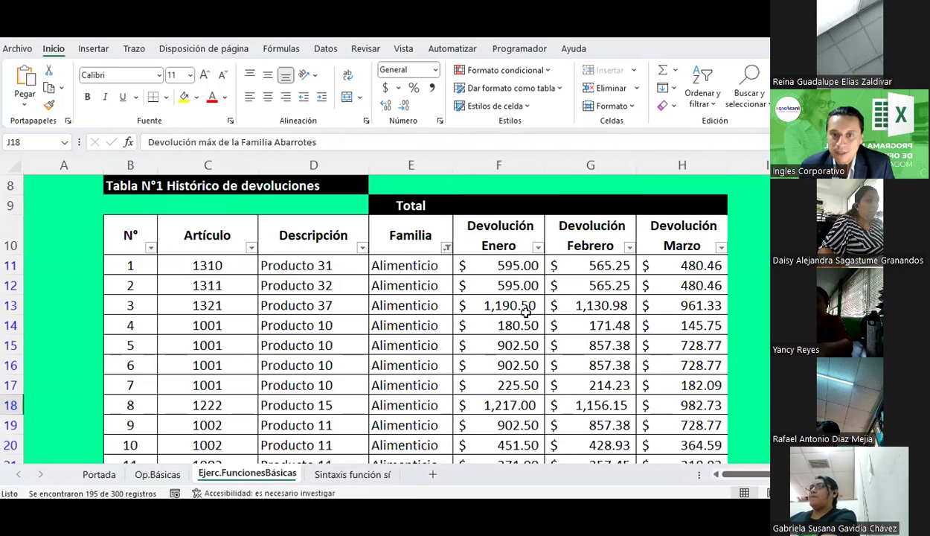
# Look through the filtered Alimenticio rows and their Enero, Febrero and Marzo returns, down to the table's last record.
pyautogui.click(528, 268)
pyautogui.scroll(-20, 526, 293)
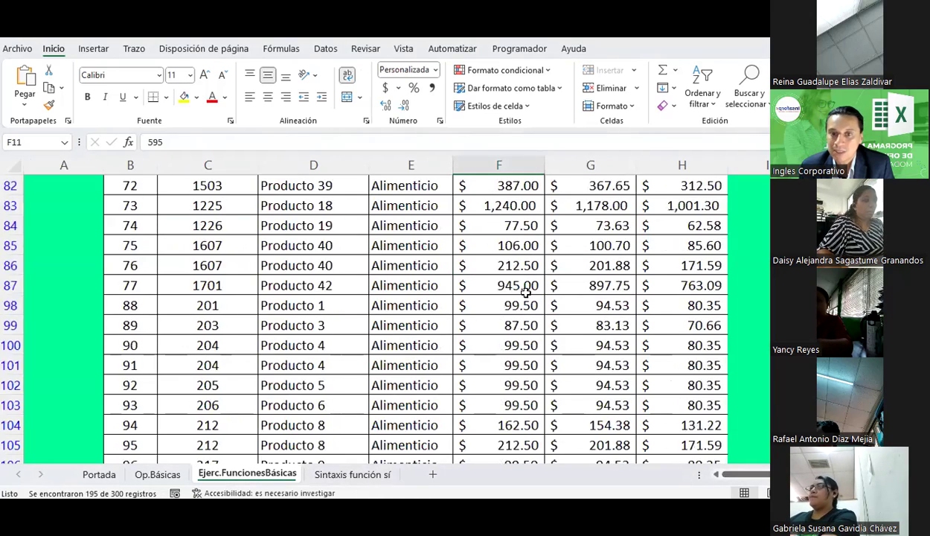
pyautogui.scroll(-20, 525, 292)
pyautogui.scroll(1, 526, 293)
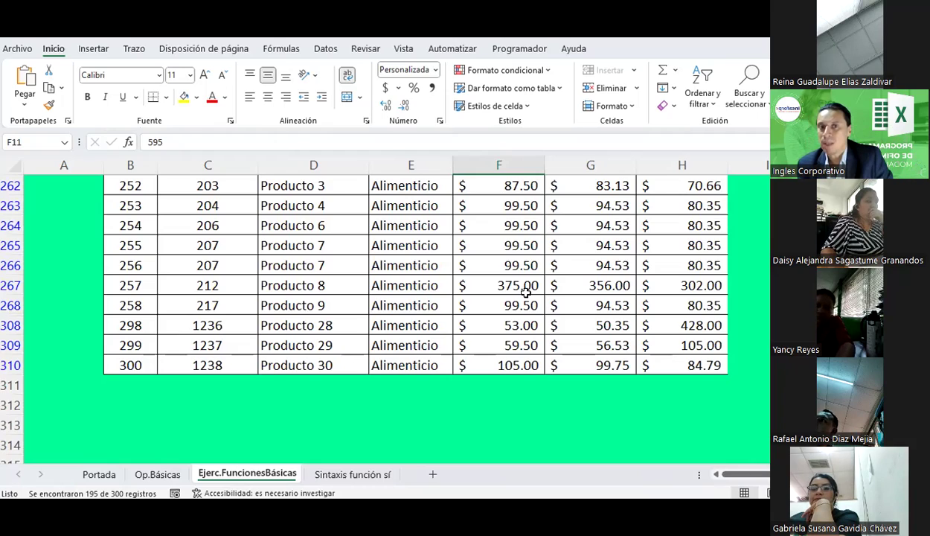
pyautogui.scroll(20, 526, 292)
pyautogui.scroll(18, 526, 293)
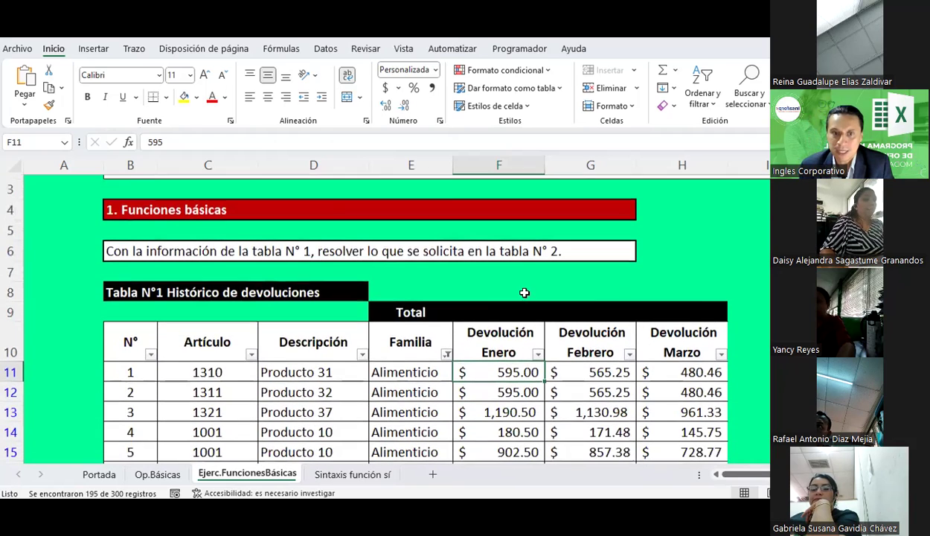
# Show all families again in the Familia column filter of Tabla N°1.
pyautogui.click(443, 357)
pyautogui.click(308, 199)
pyautogui.click(372, 328)
# Check the Enero cells K17 and K18 for the Alimenticia minimum and Abarrotes maximum against the Tabla N°1 data.
pyautogui.scroll(-3, 635, 332)
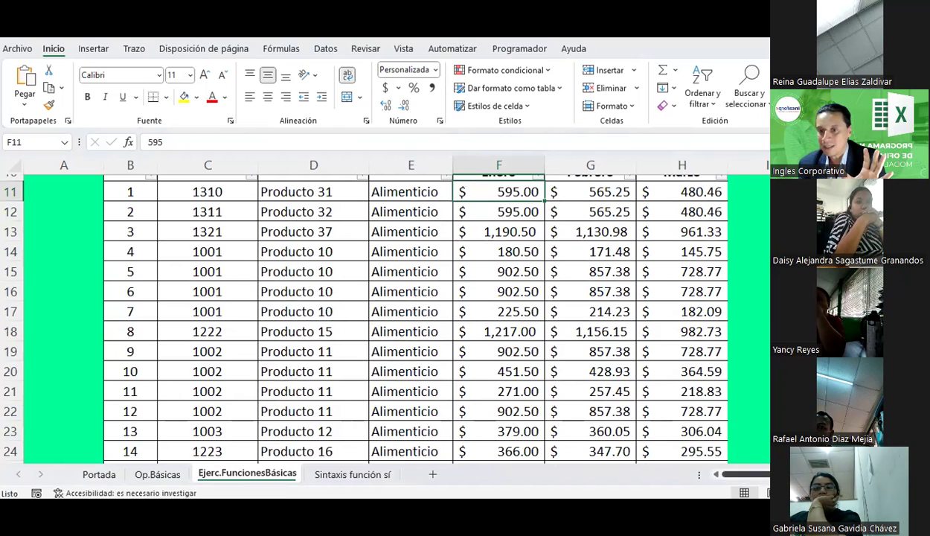
pyautogui.hscroll(4, 700, 297)
pyautogui.click(717, 312)
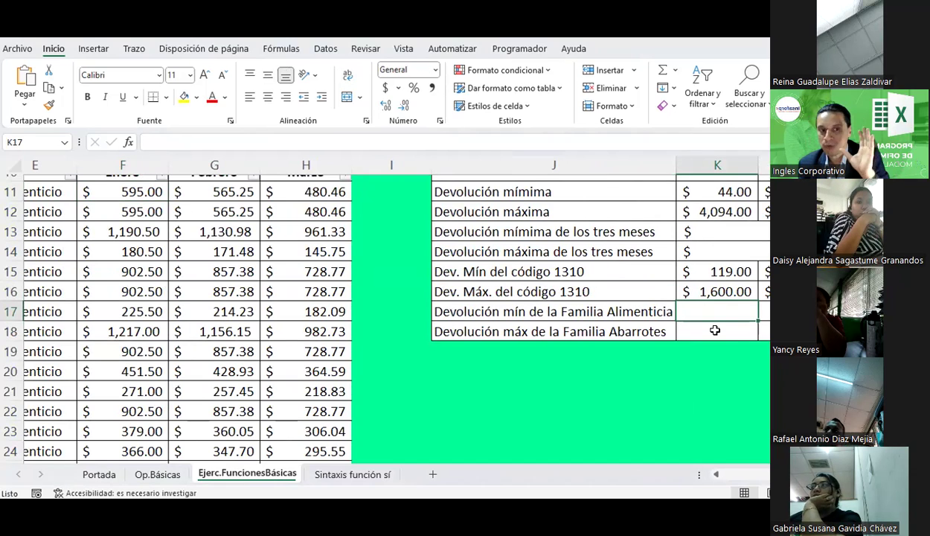
pyautogui.click(714, 330)
pyautogui.hscroll(-3, 492, 329)
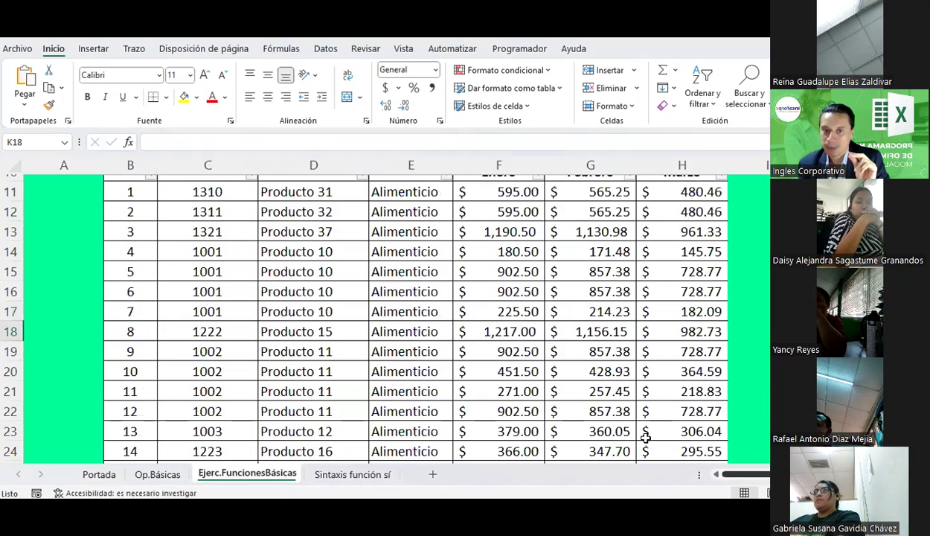
pyautogui.scroll(2, 494, 331)
pyautogui.scroll(-1, 494, 331)
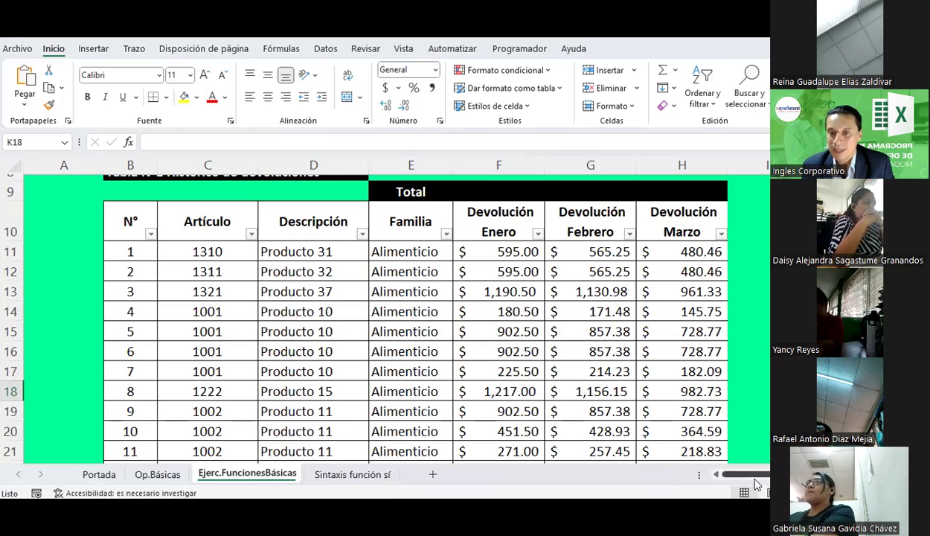
# Look over the Artículo, Descripción, Familia and Devolución Enero columns in the first records of Tabla N°1.
pyautogui.click(233, 250)
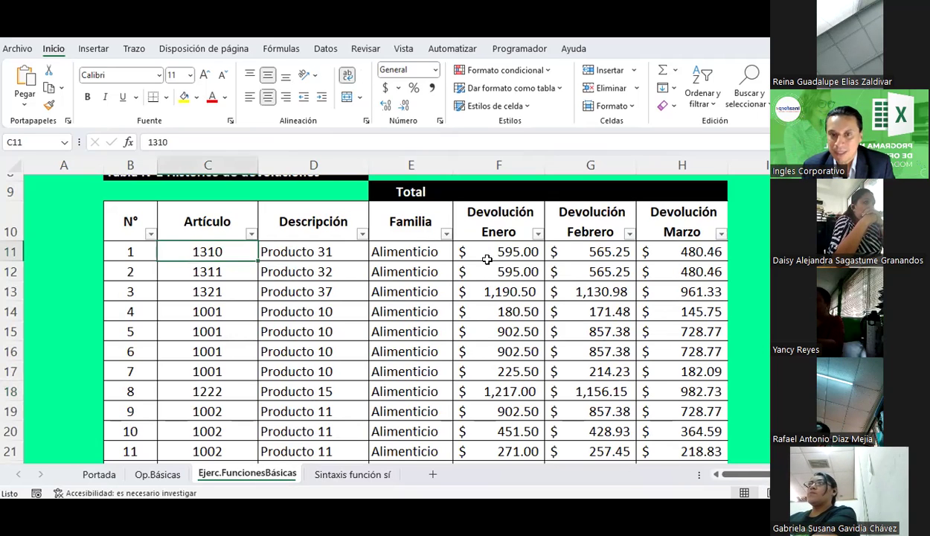
pyautogui.click(312, 270)
pyautogui.click(406, 277)
pyautogui.click(470, 291)
pyautogui.click(438, 335)
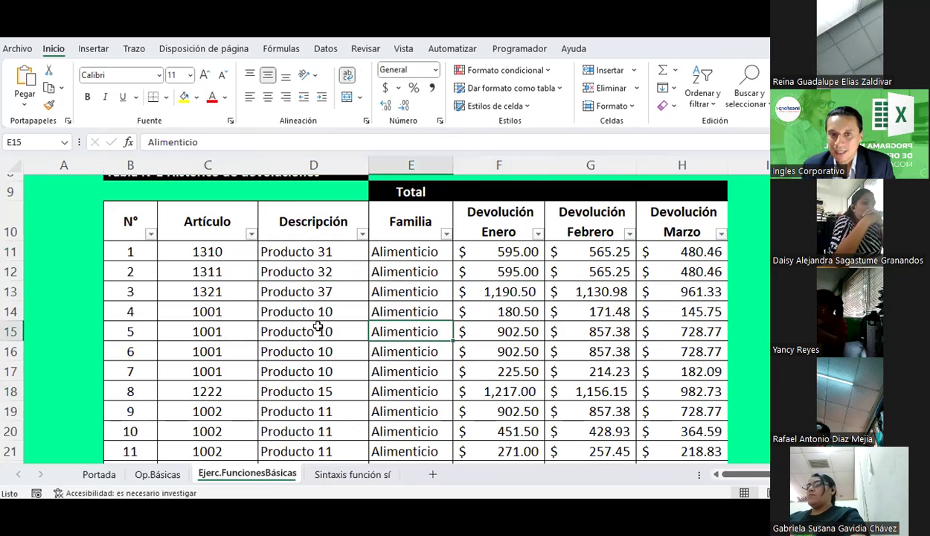
pyautogui.scroll(-13, 318, 326)
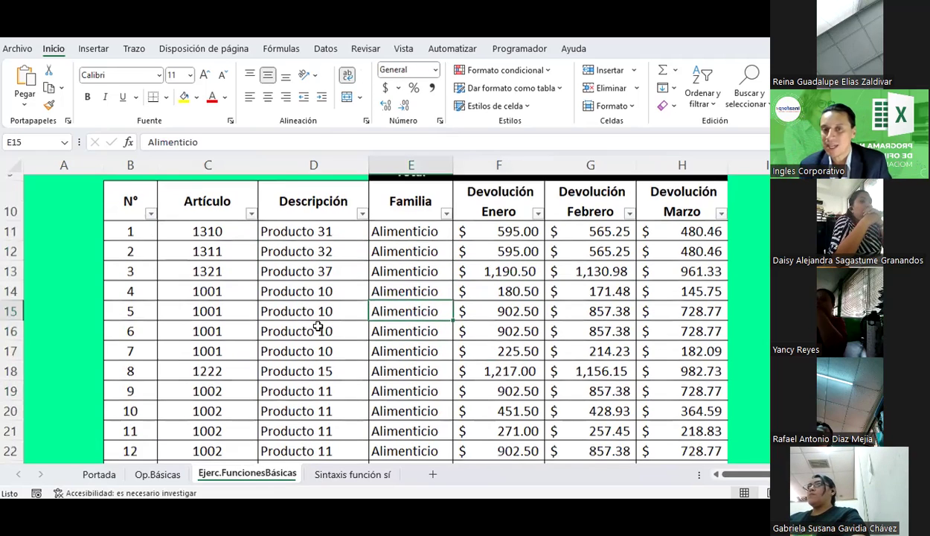
pyautogui.scroll(11, 318, 326)
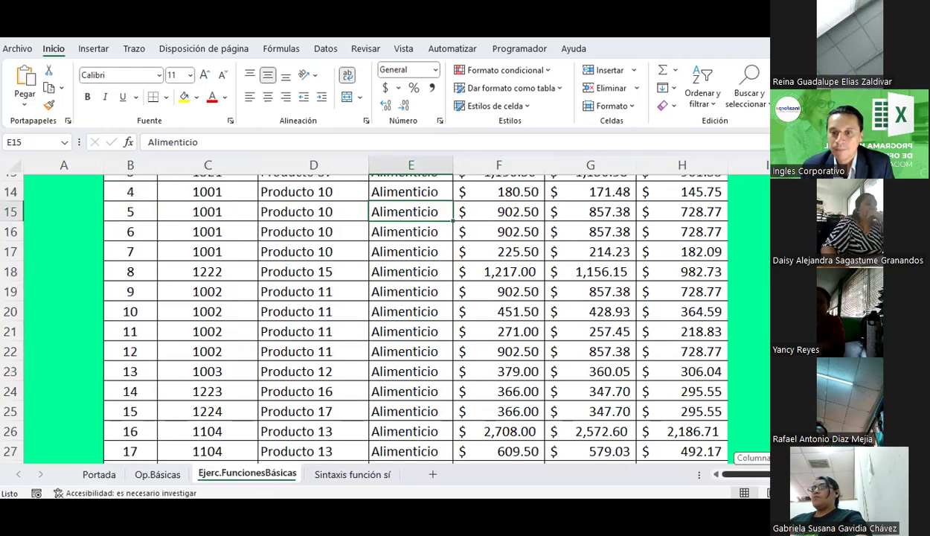
# Look over the family row cells K17 to M18 of Tabla N° 2, from Enero to Marzo.
pyautogui.hscroll(3, 733, 457)
pyautogui.click(722, 248)
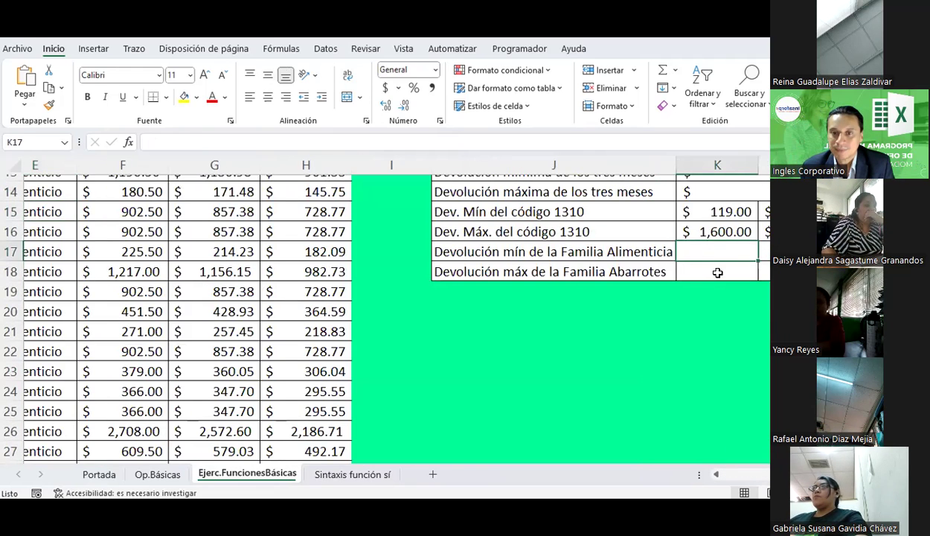
pyautogui.press('Right')
pyautogui.press('Right')
pyautogui.press('Down')
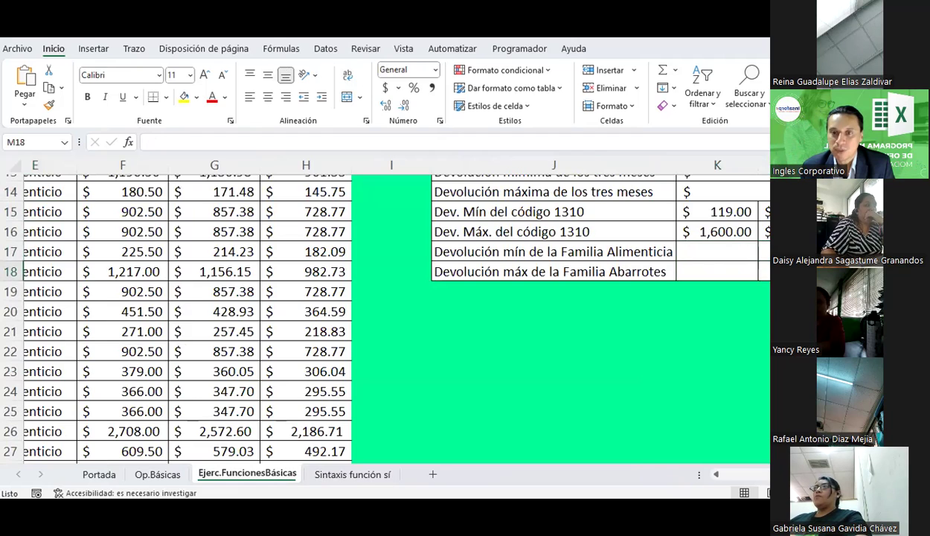
pyautogui.click(722, 252)
pyautogui.click(722, 271)
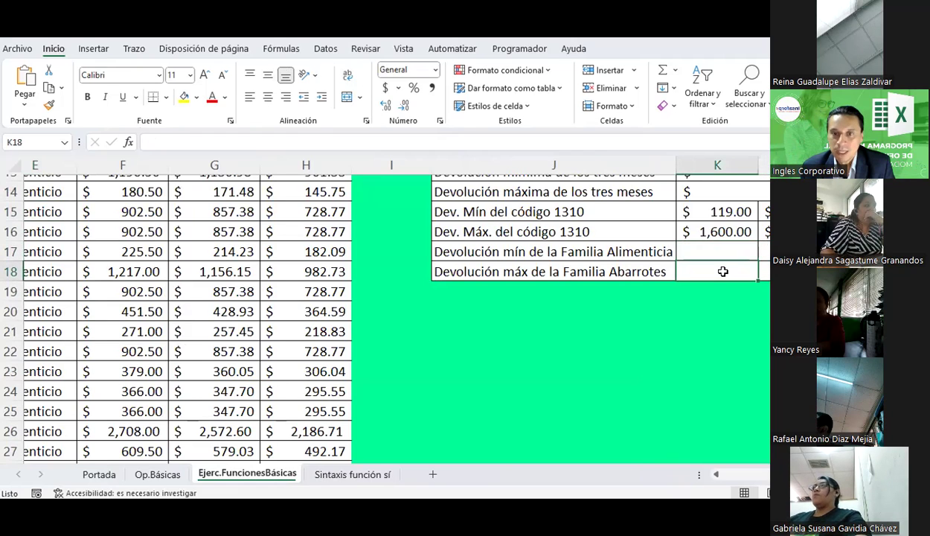
# Total the Devolución Enero column in F9, beside the Total label, with =SUMA(F11:F310).
pyautogui.hscroll(-3, 703, 459)
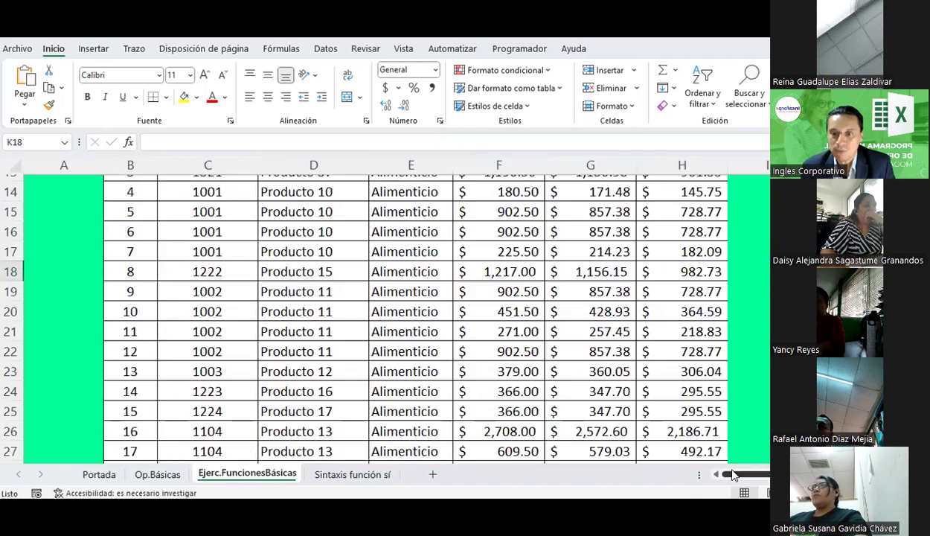
pyautogui.scroll(4, 609, 358)
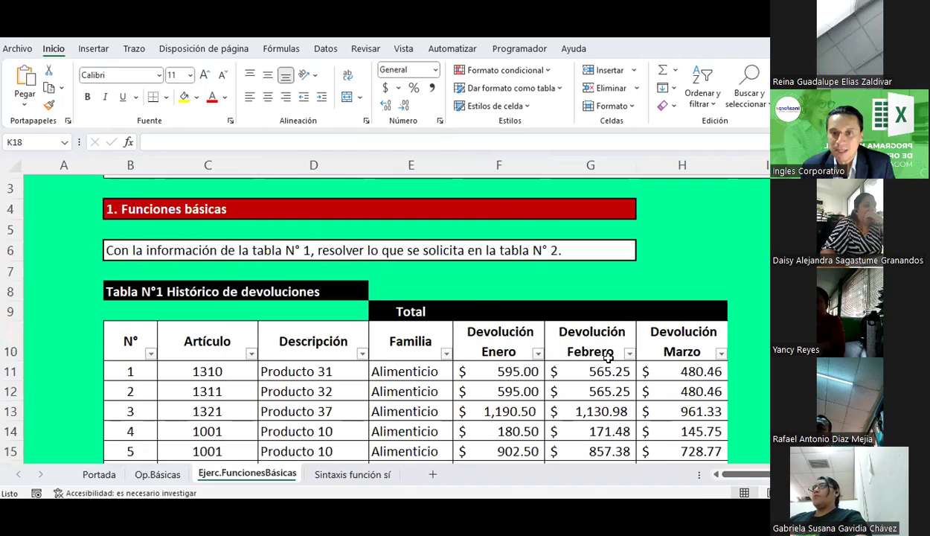
pyautogui.click(497, 311)
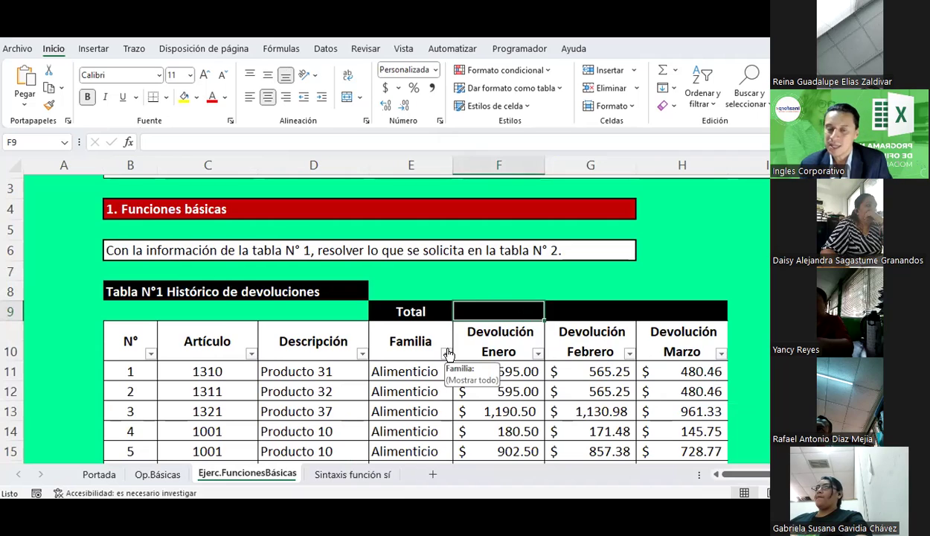
pyautogui.click(655, 69)
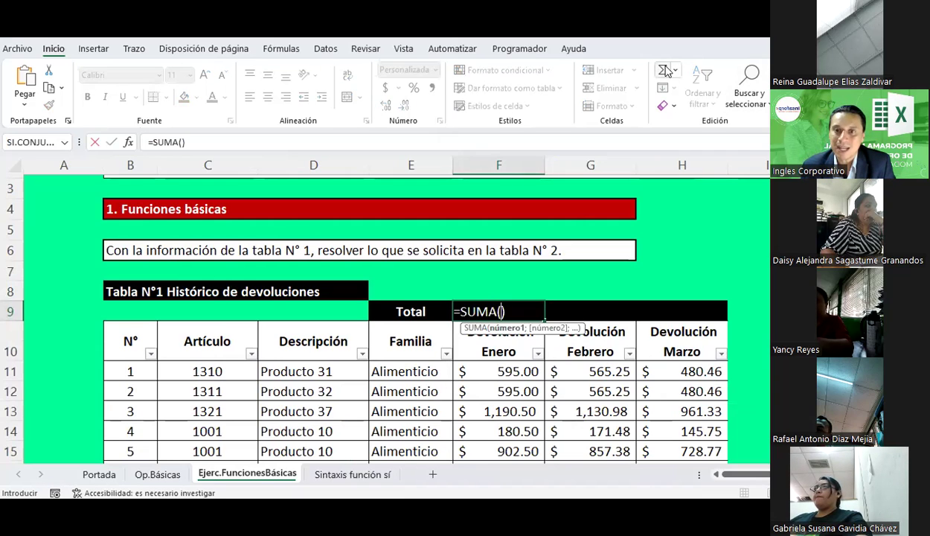
pyautogui.click(491, 370)
pyautogui.hotkey('ctrl', 'shift', 'Down')
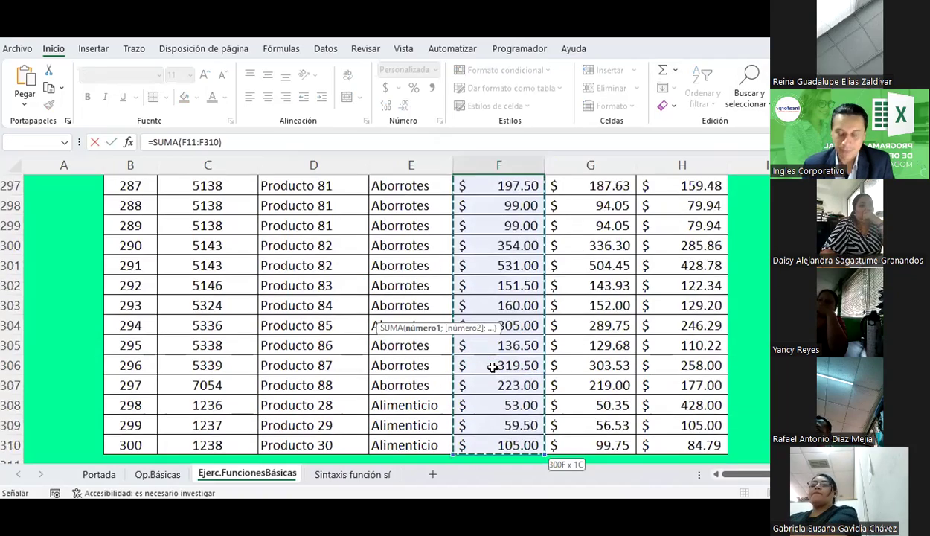
pyautogui.press('Return')
pyautogui.scroll(3, 492, 366)
pyautogui.click(497, 366)
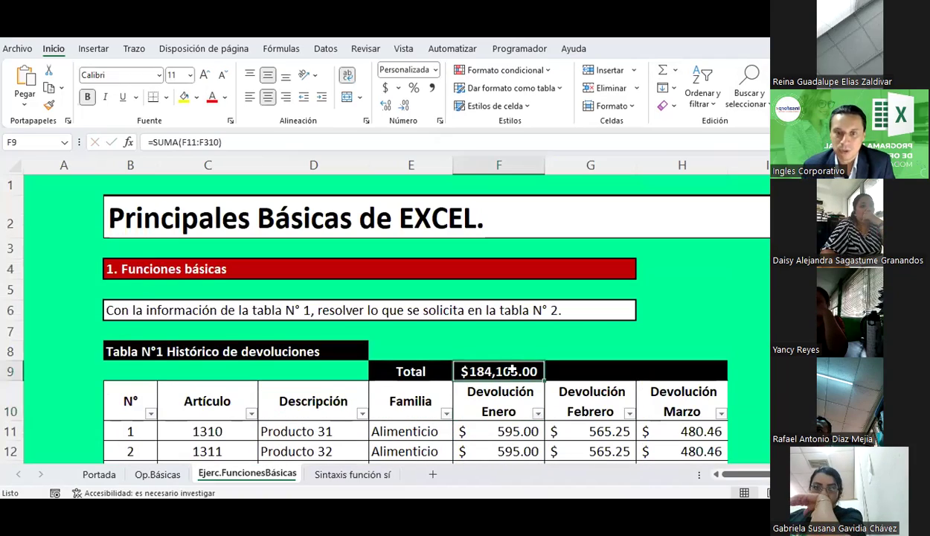
# Fill the F9 sum formula across Devolución Febrero and Devolución Marzo in the Total row and check each cell.
pyautogui.scroll(-1, 514, 368)
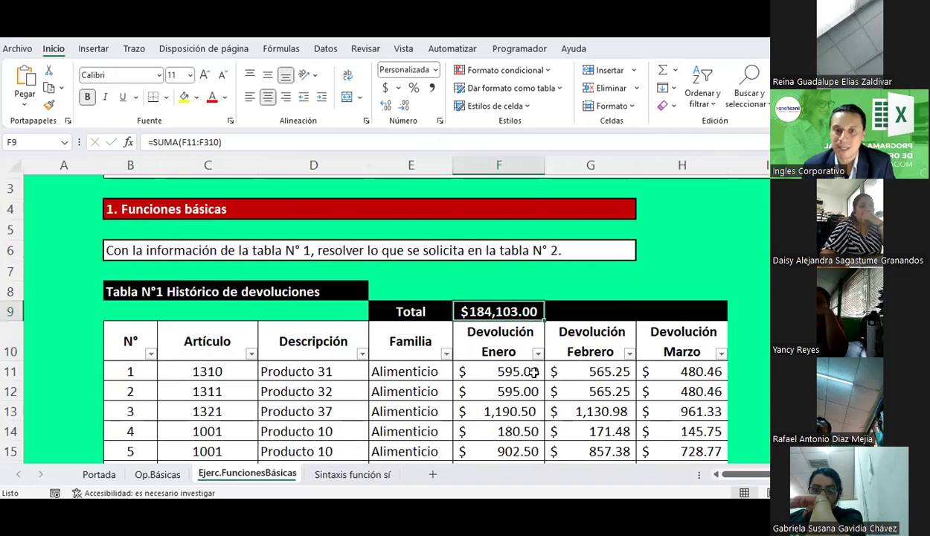
pyautogui.moveTo(546, 318); pyautogui.dragTo(711, 315)
pyautogui.click(666, 310)
pyautogui.click(478, 311)
pyautogui.click(562, 312)
pyautogui.click(506, 311)
pyautogui.click(588, 311)
pyautogui.click(649, 305)
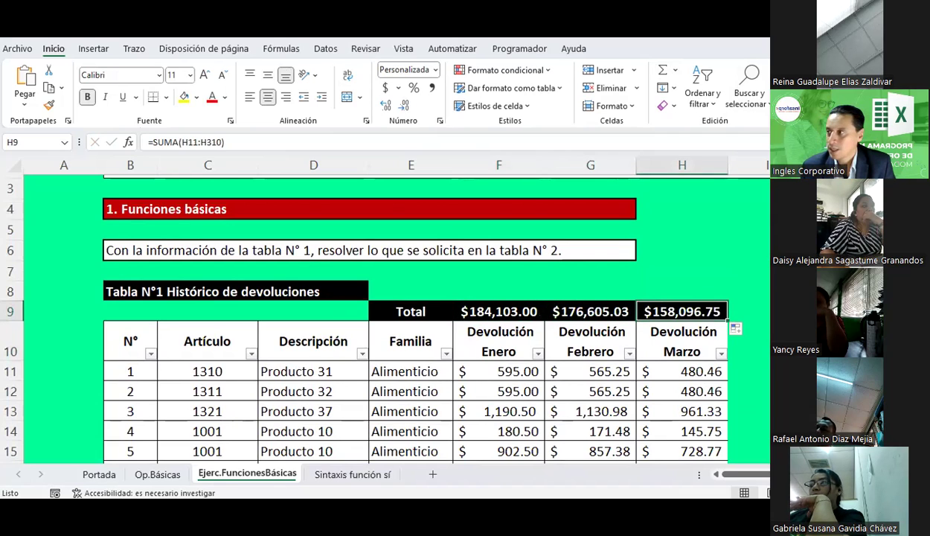